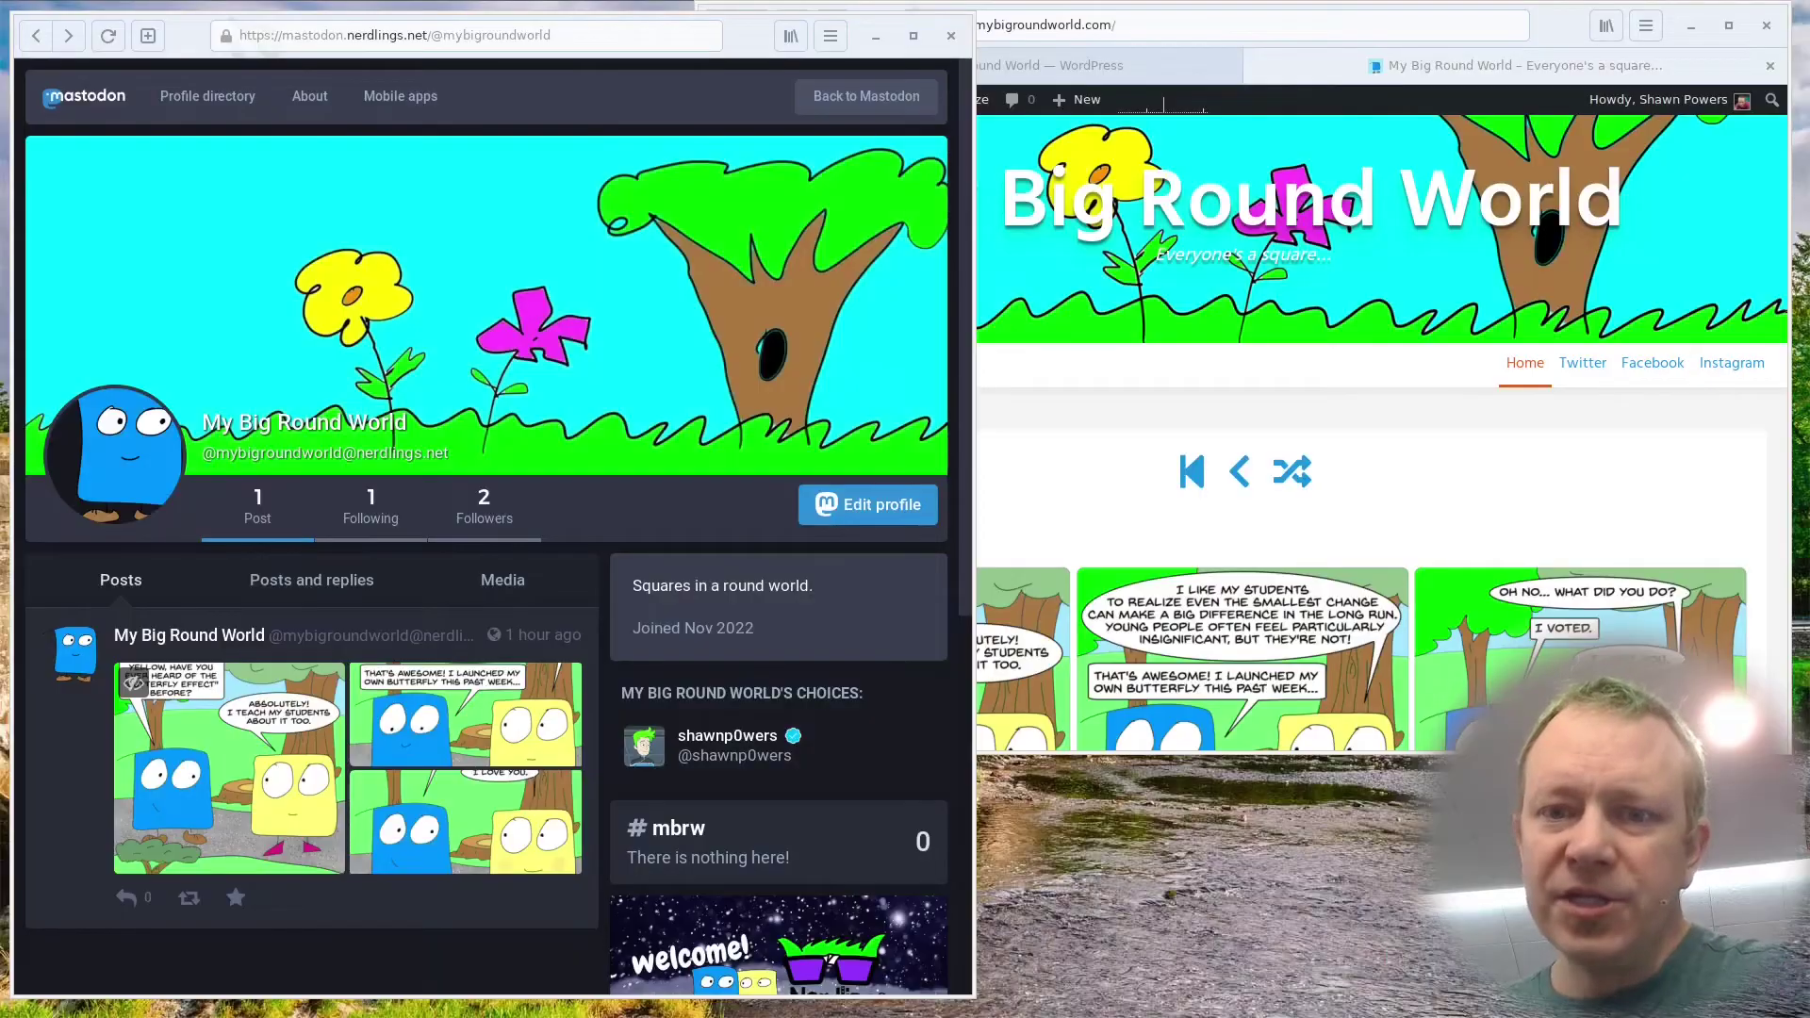
Bring the My Big Round World comic front page back in front of the Mastodon profile.
left_click(1466, 489)
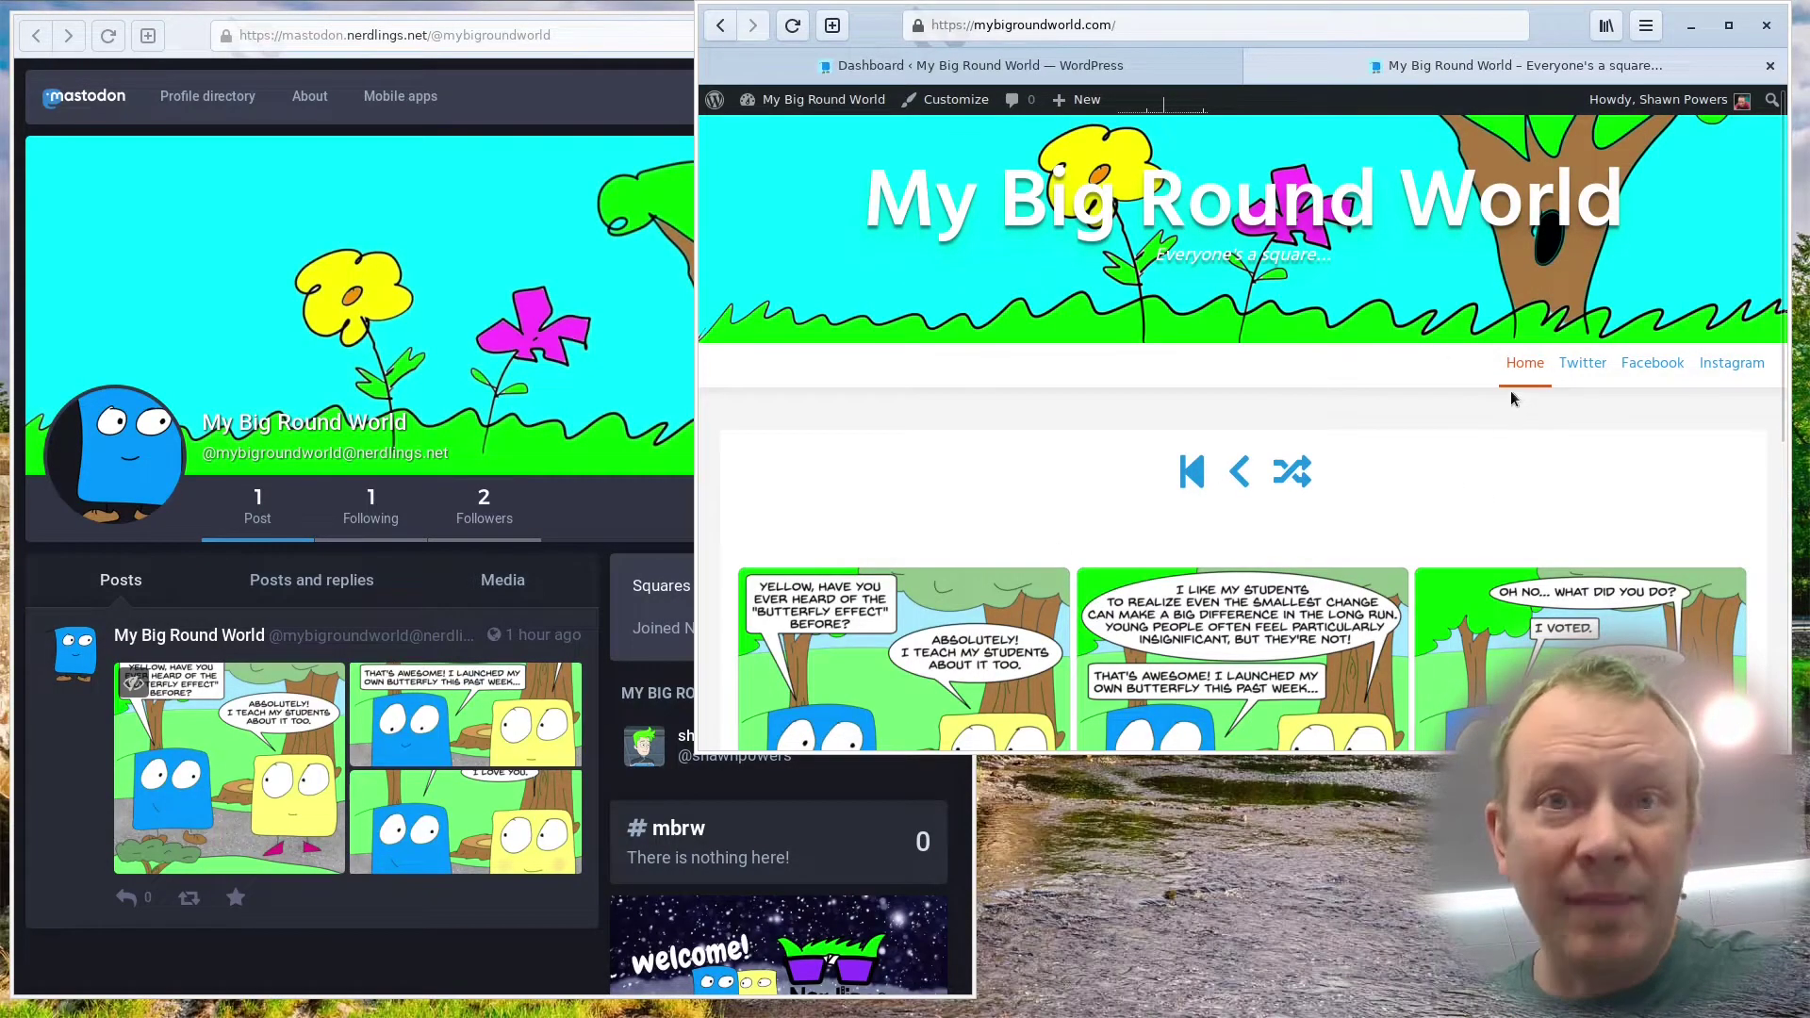
scroll(1143, 372, "down", 5)
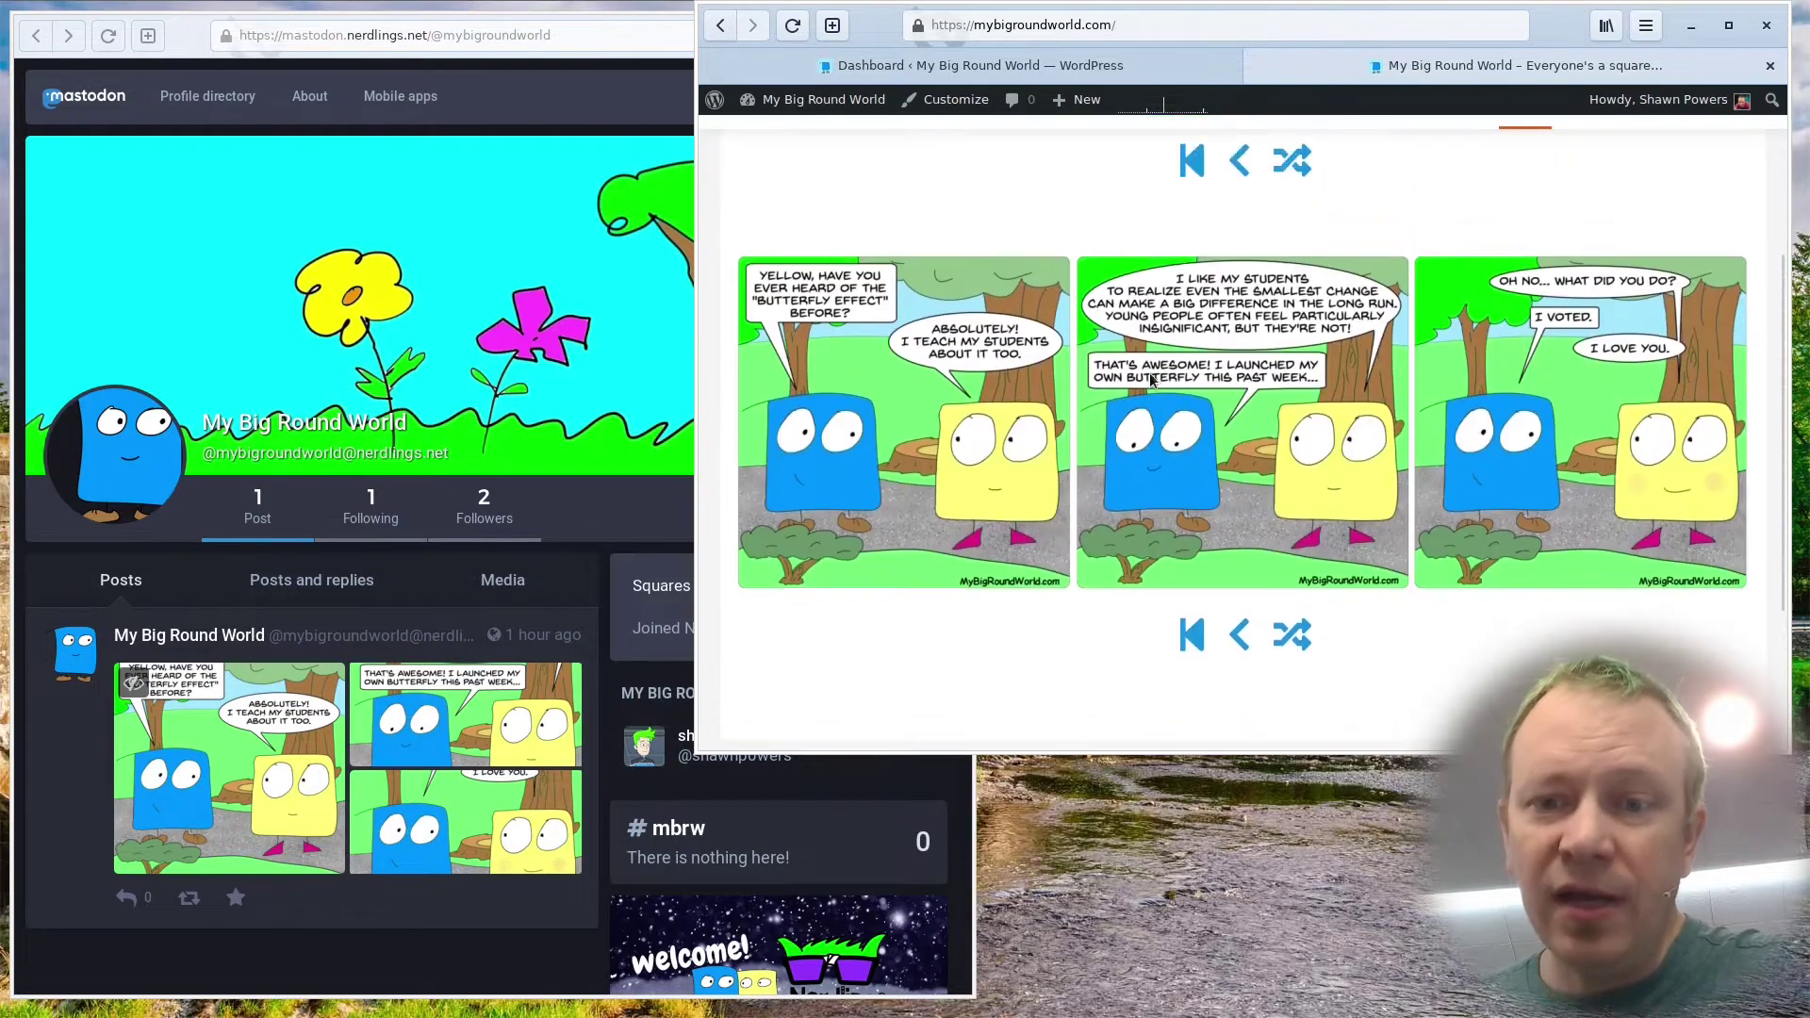
scroll(1149, 381, "up", 5)
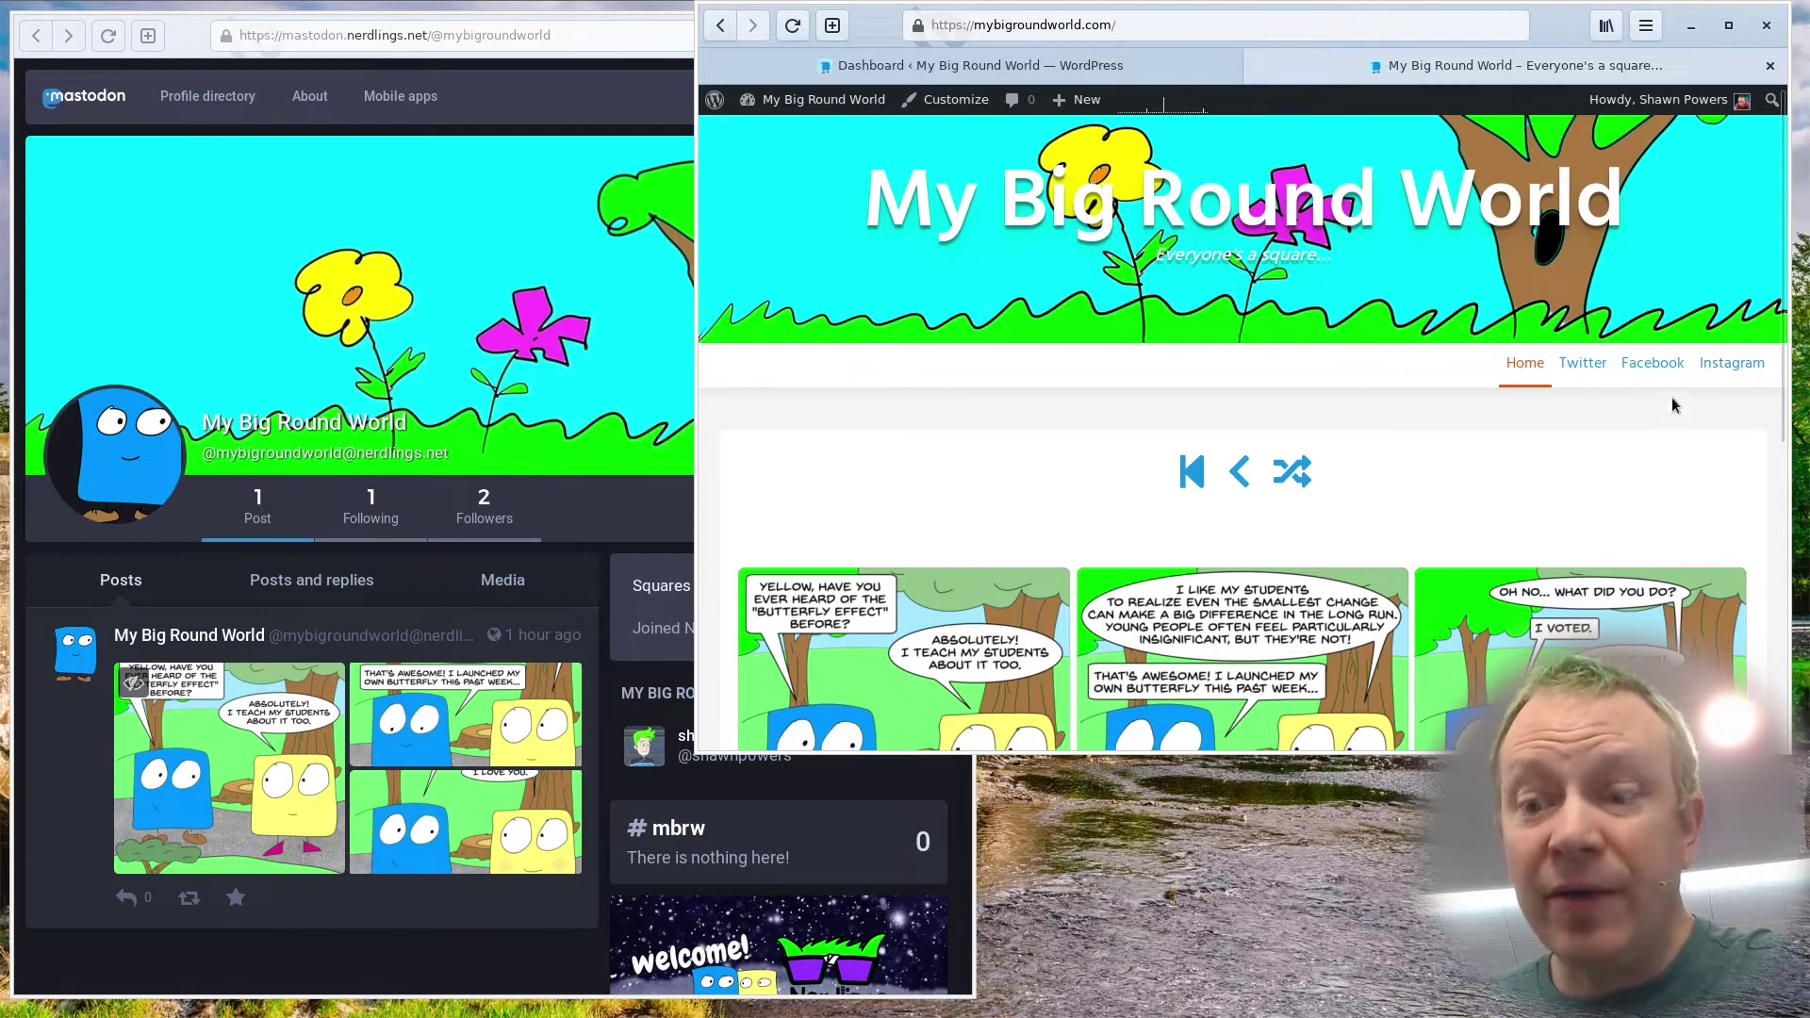
left_click(201, 49)
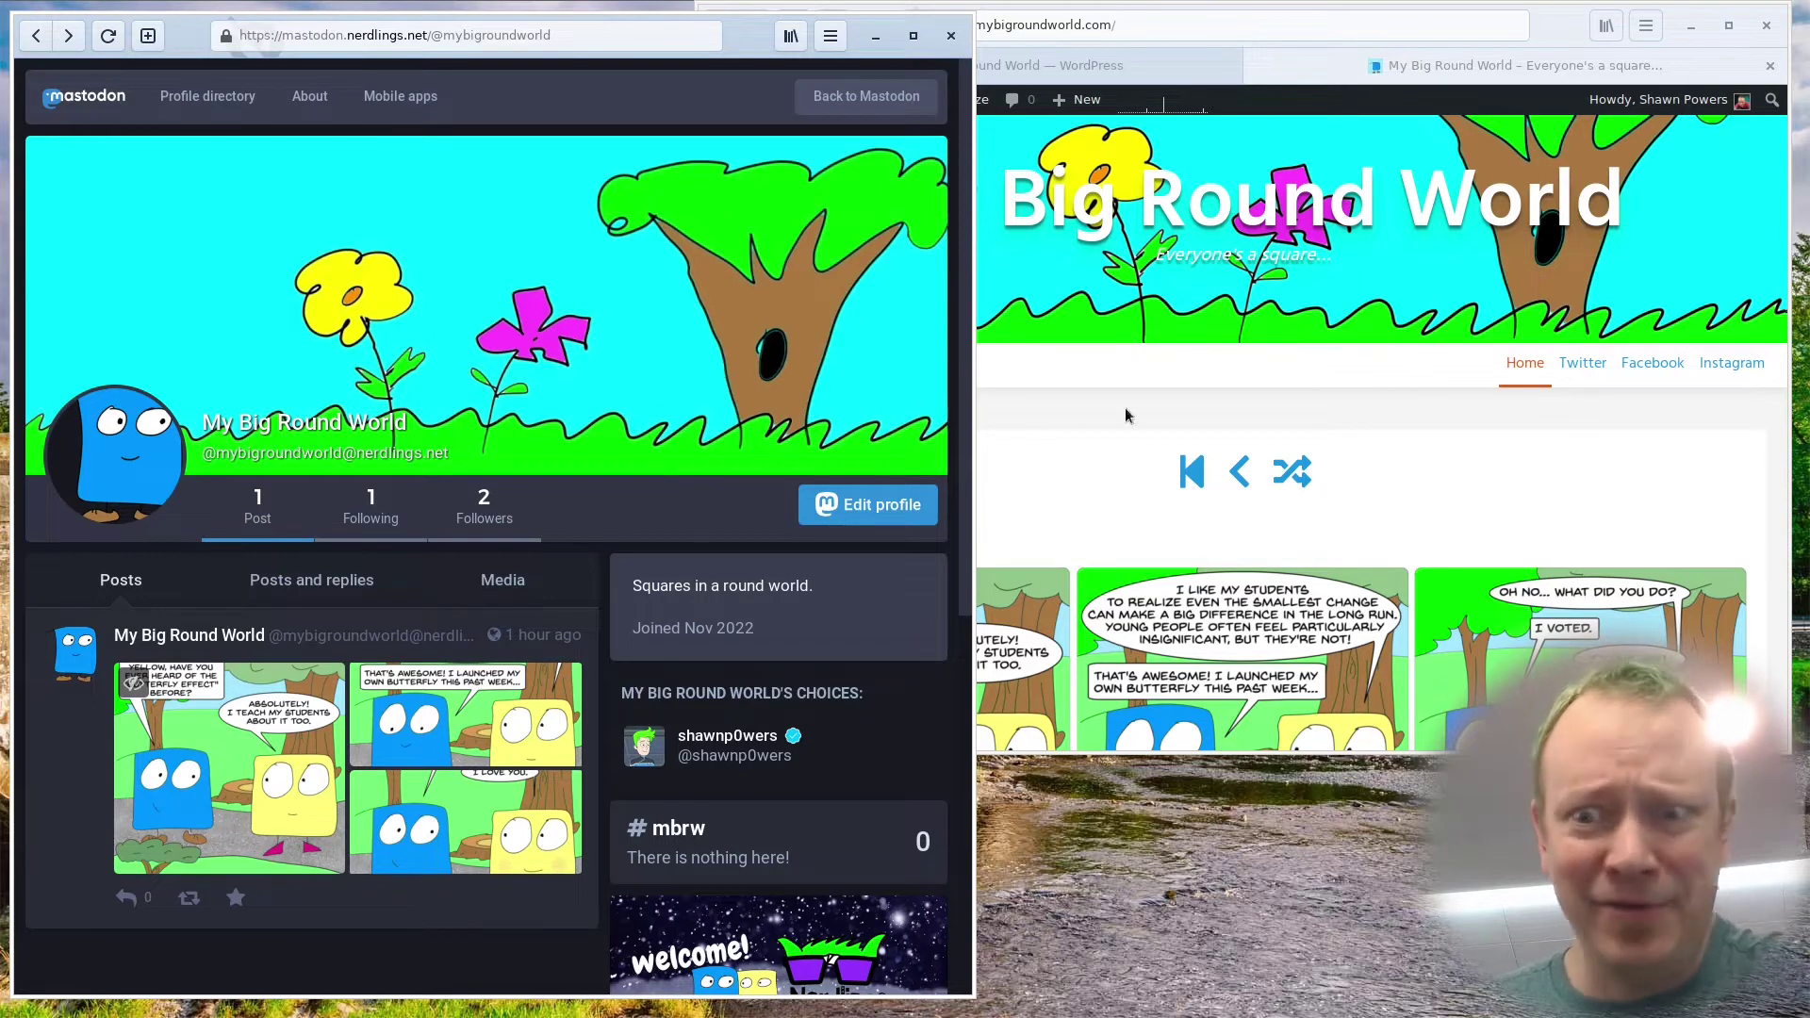
left_click(1429, 473)
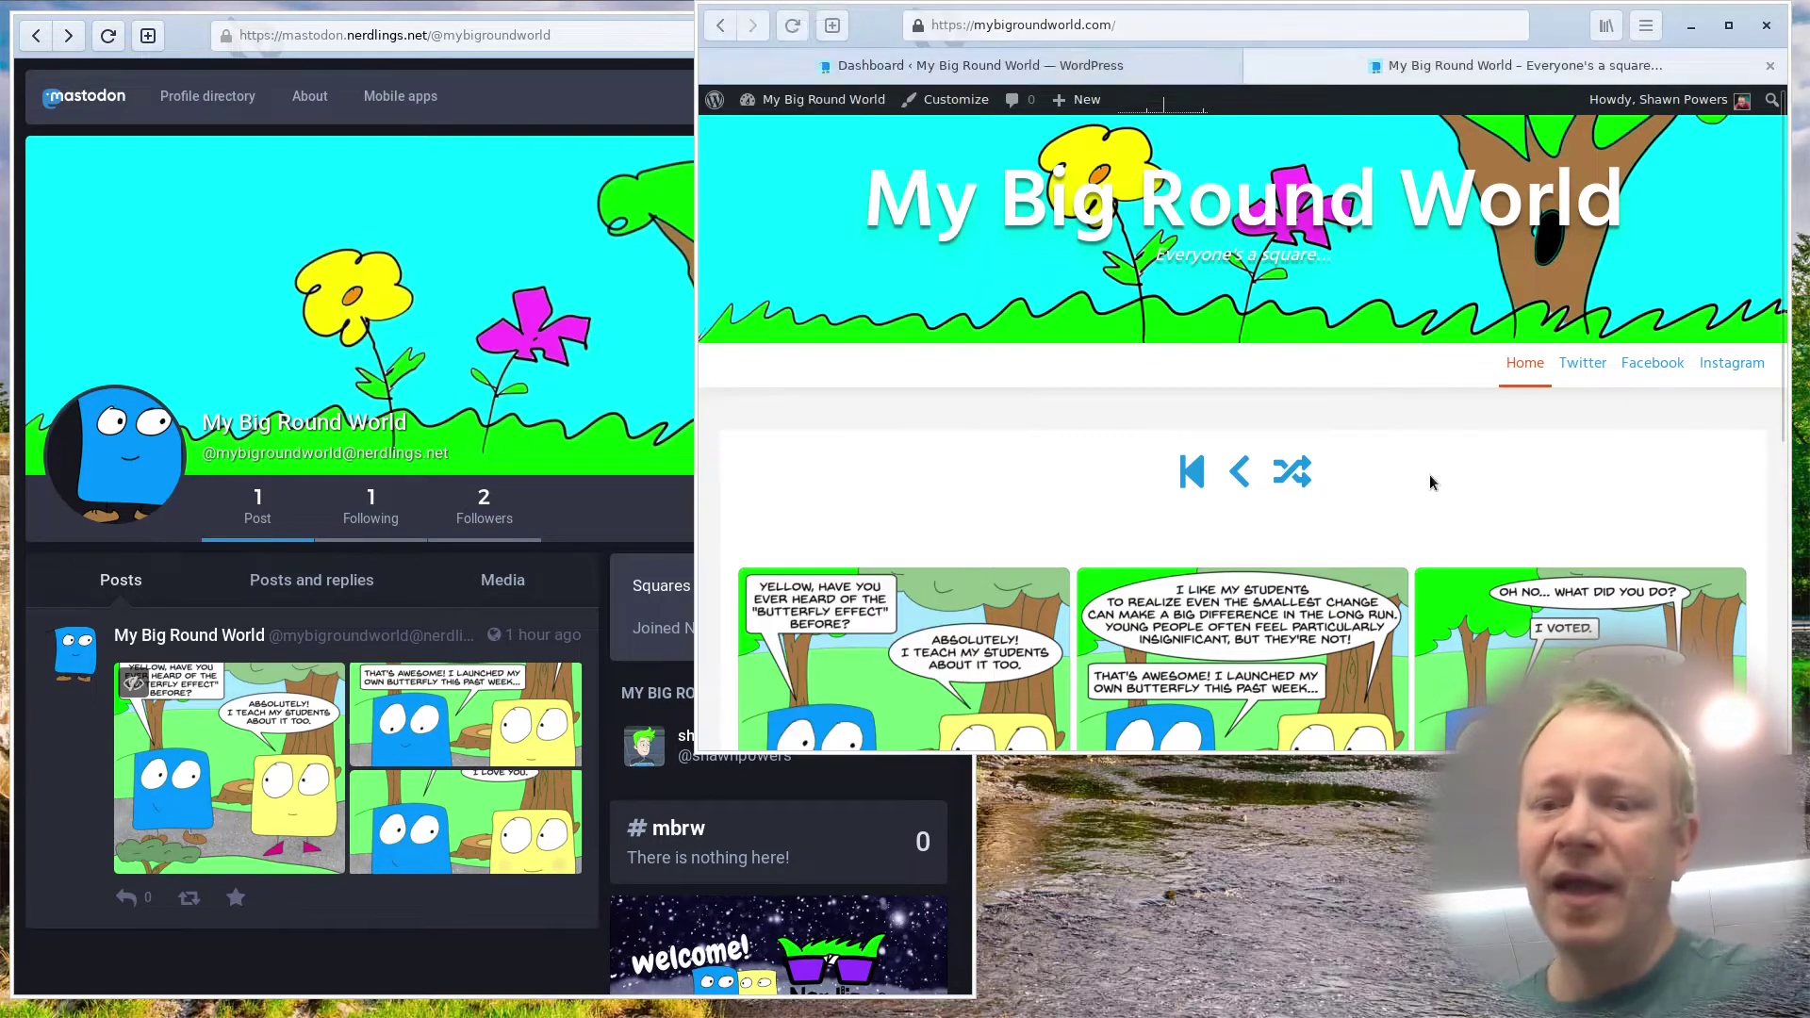
Open Appearance > Menus from the Dashboard to edit the Social Media menu.
left_click(1208, 67)
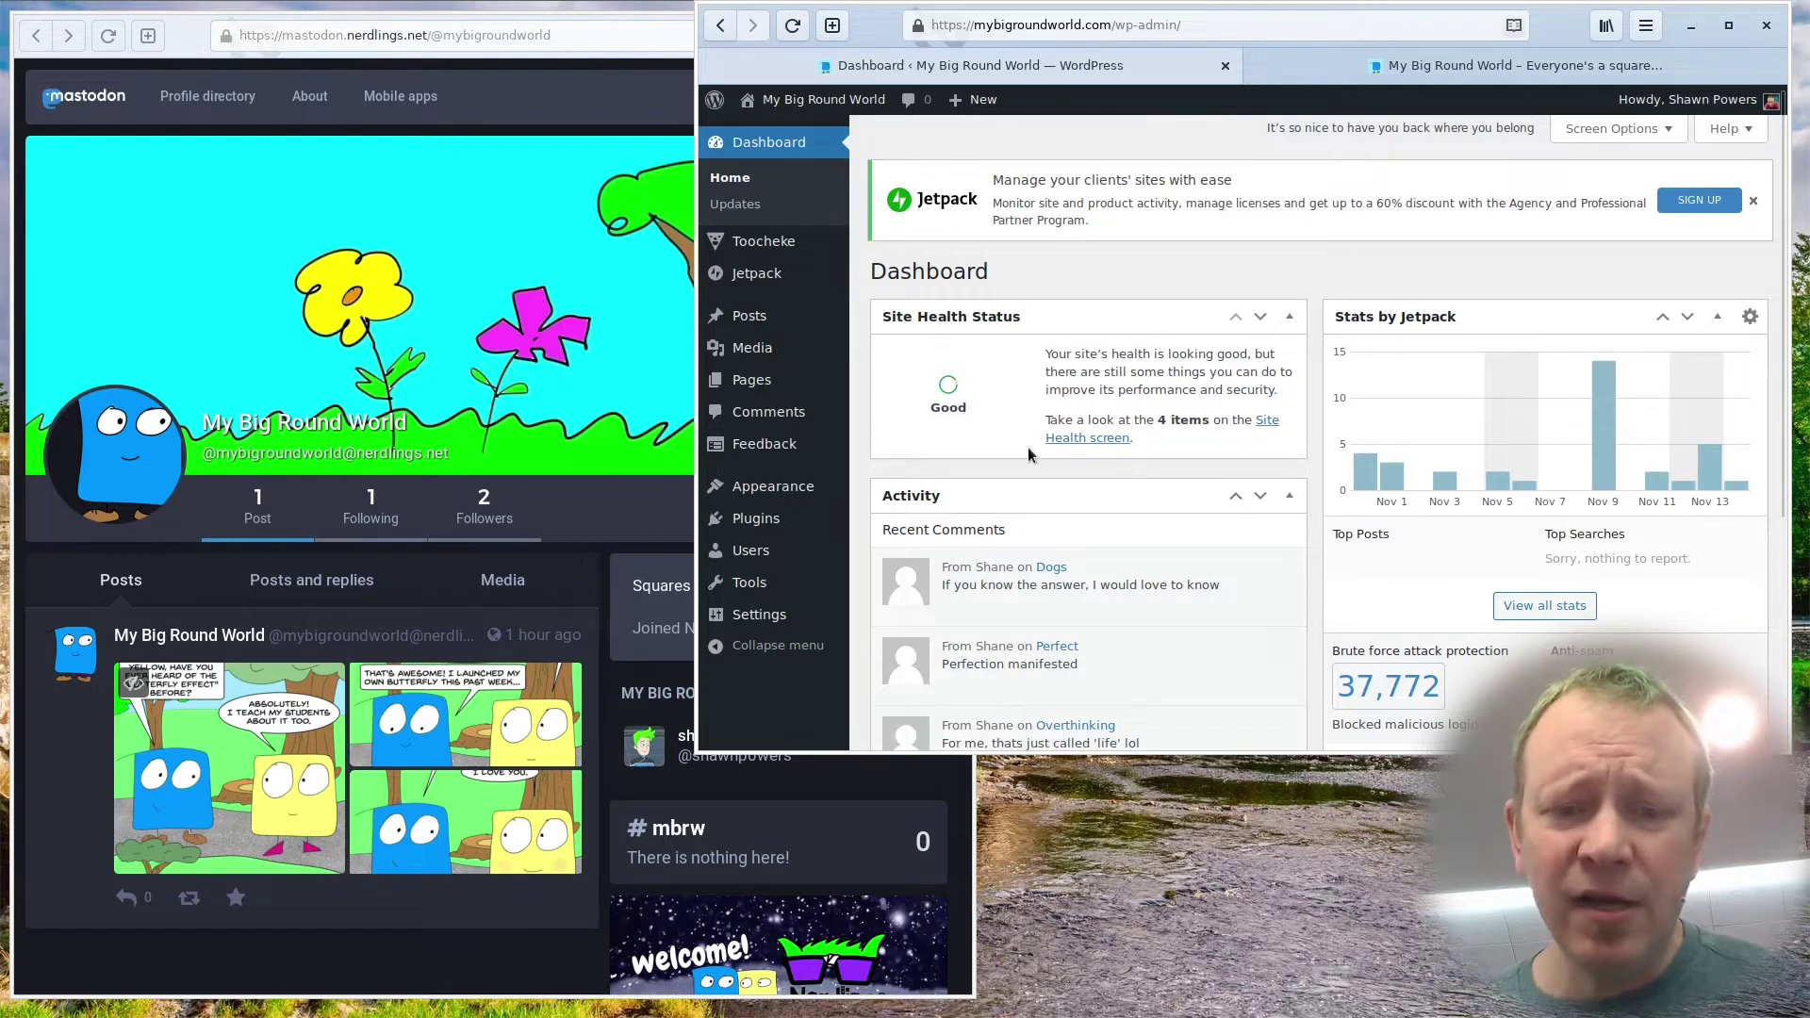
mouse_move(754, 495)
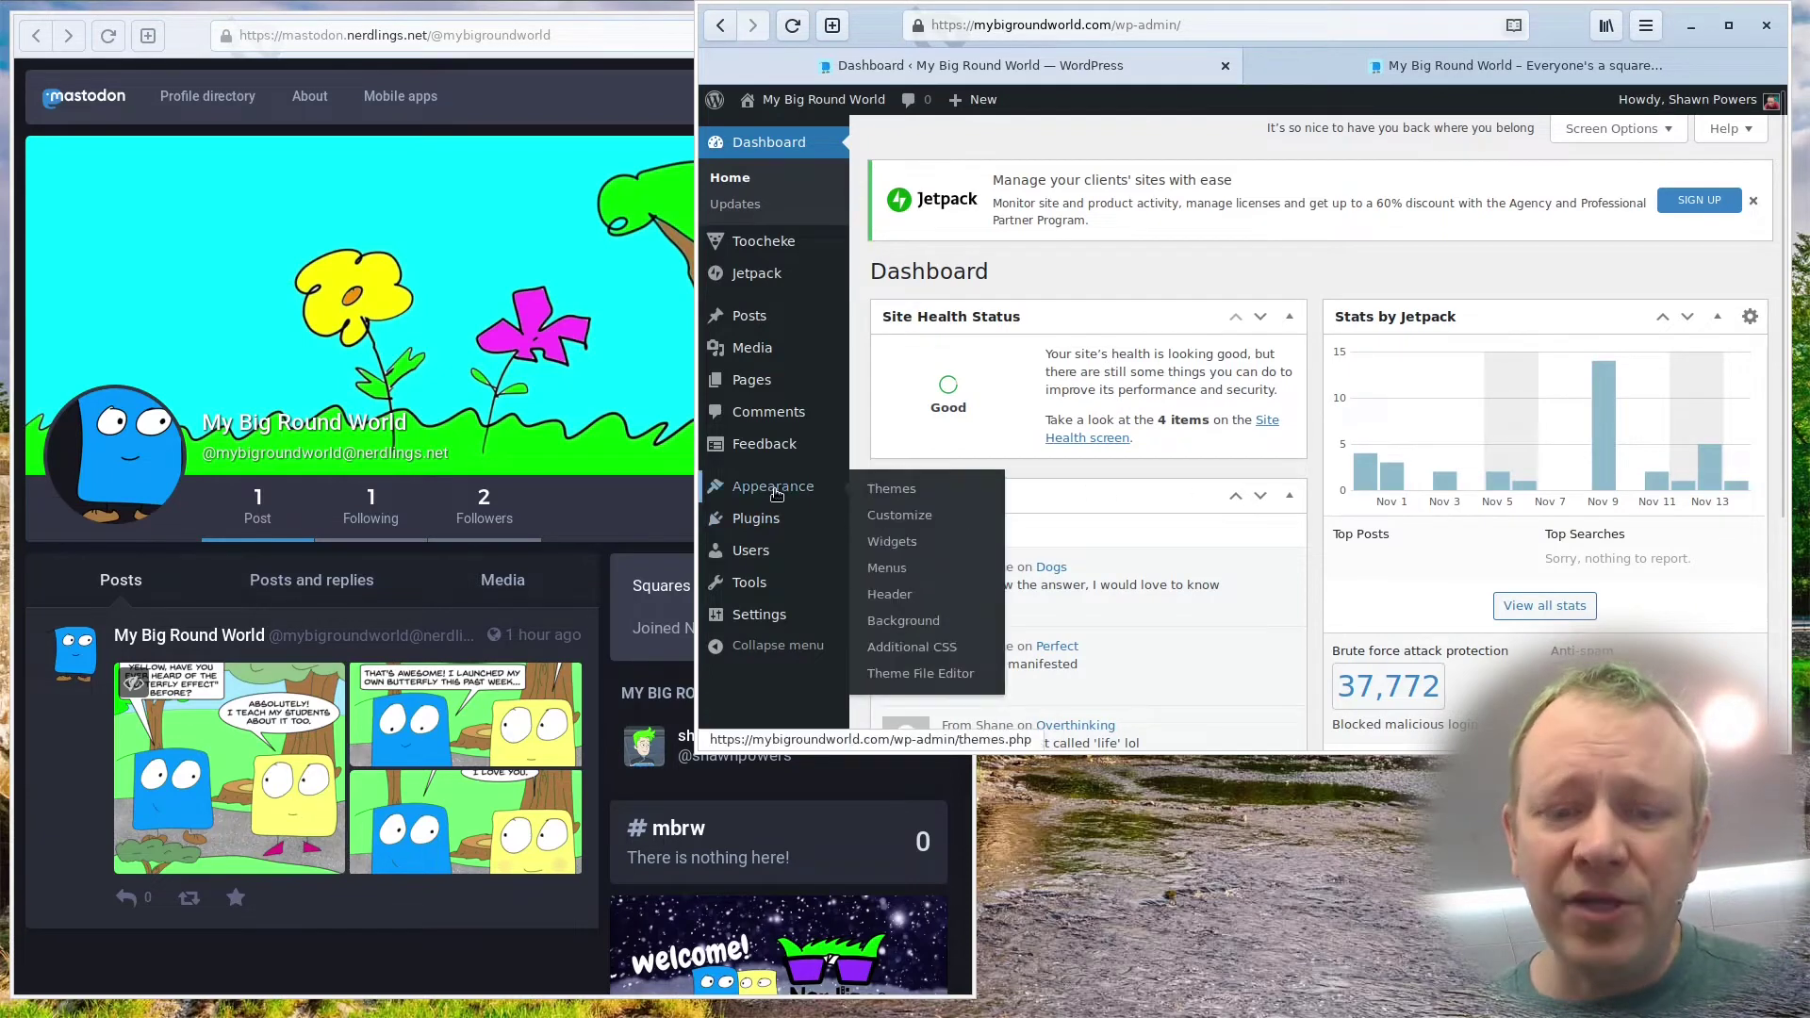
left_click(893, 571)
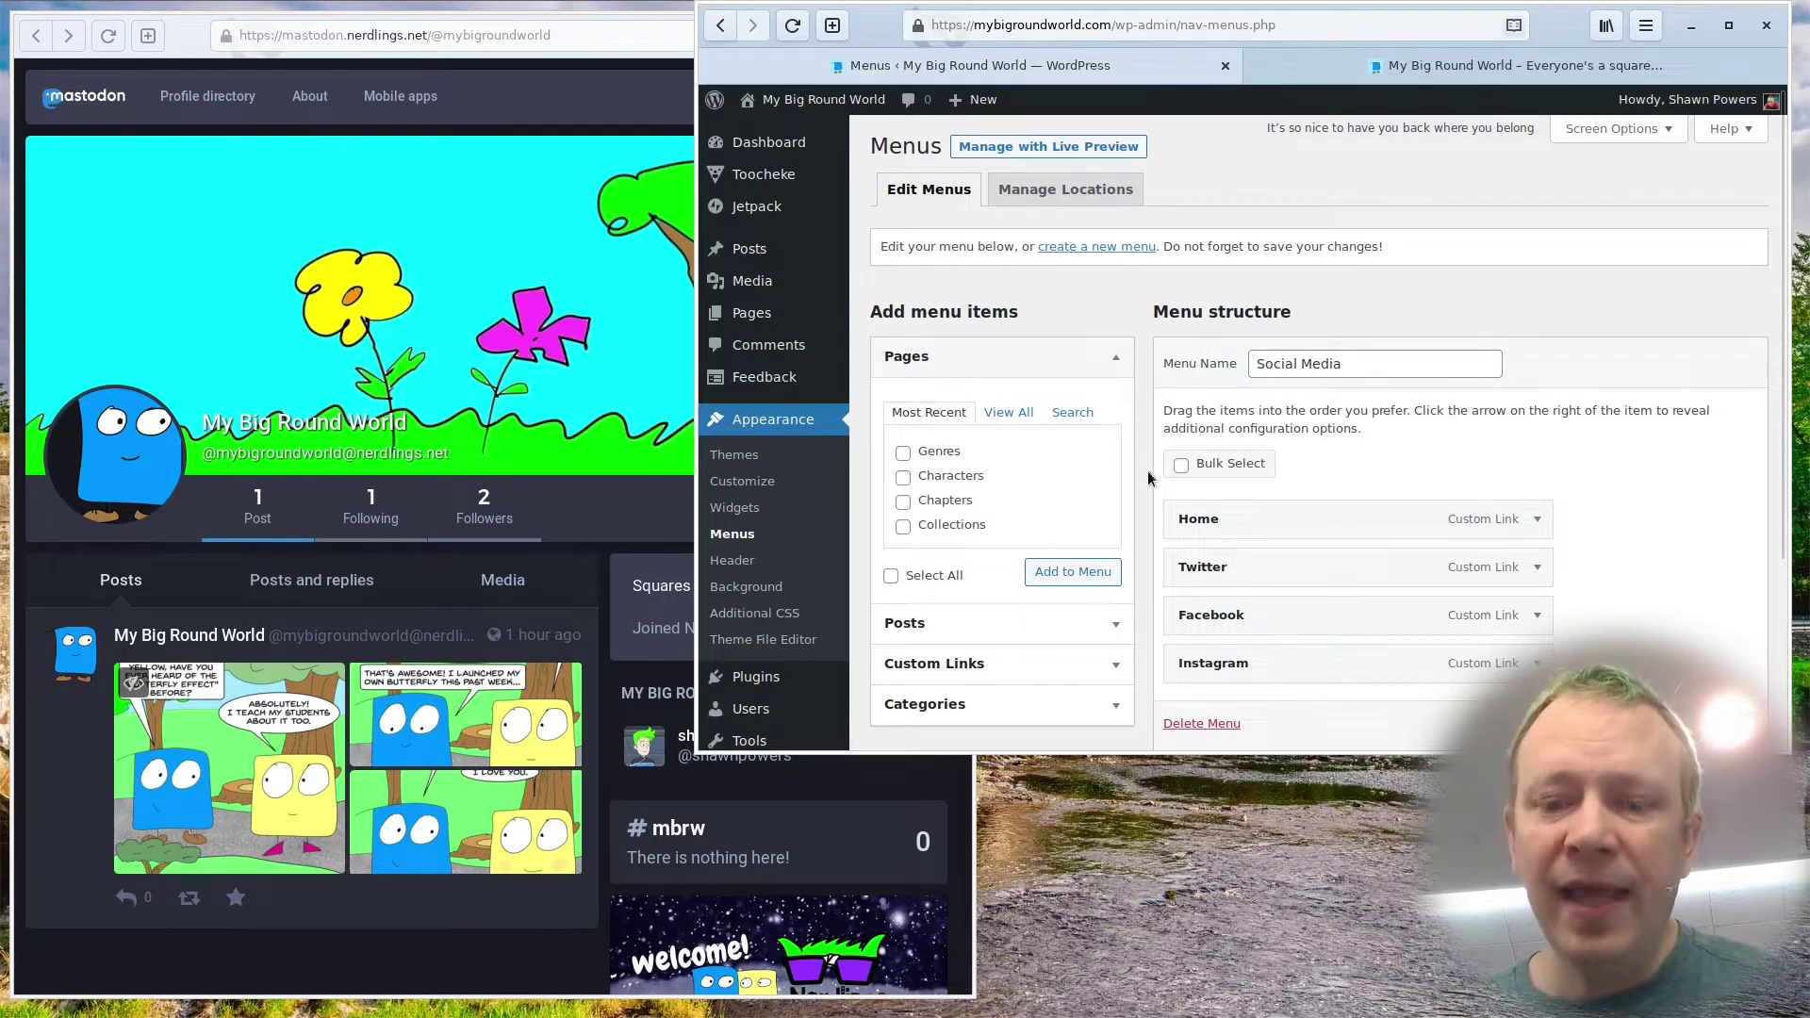
scroll(1124, 404, "down", 2)
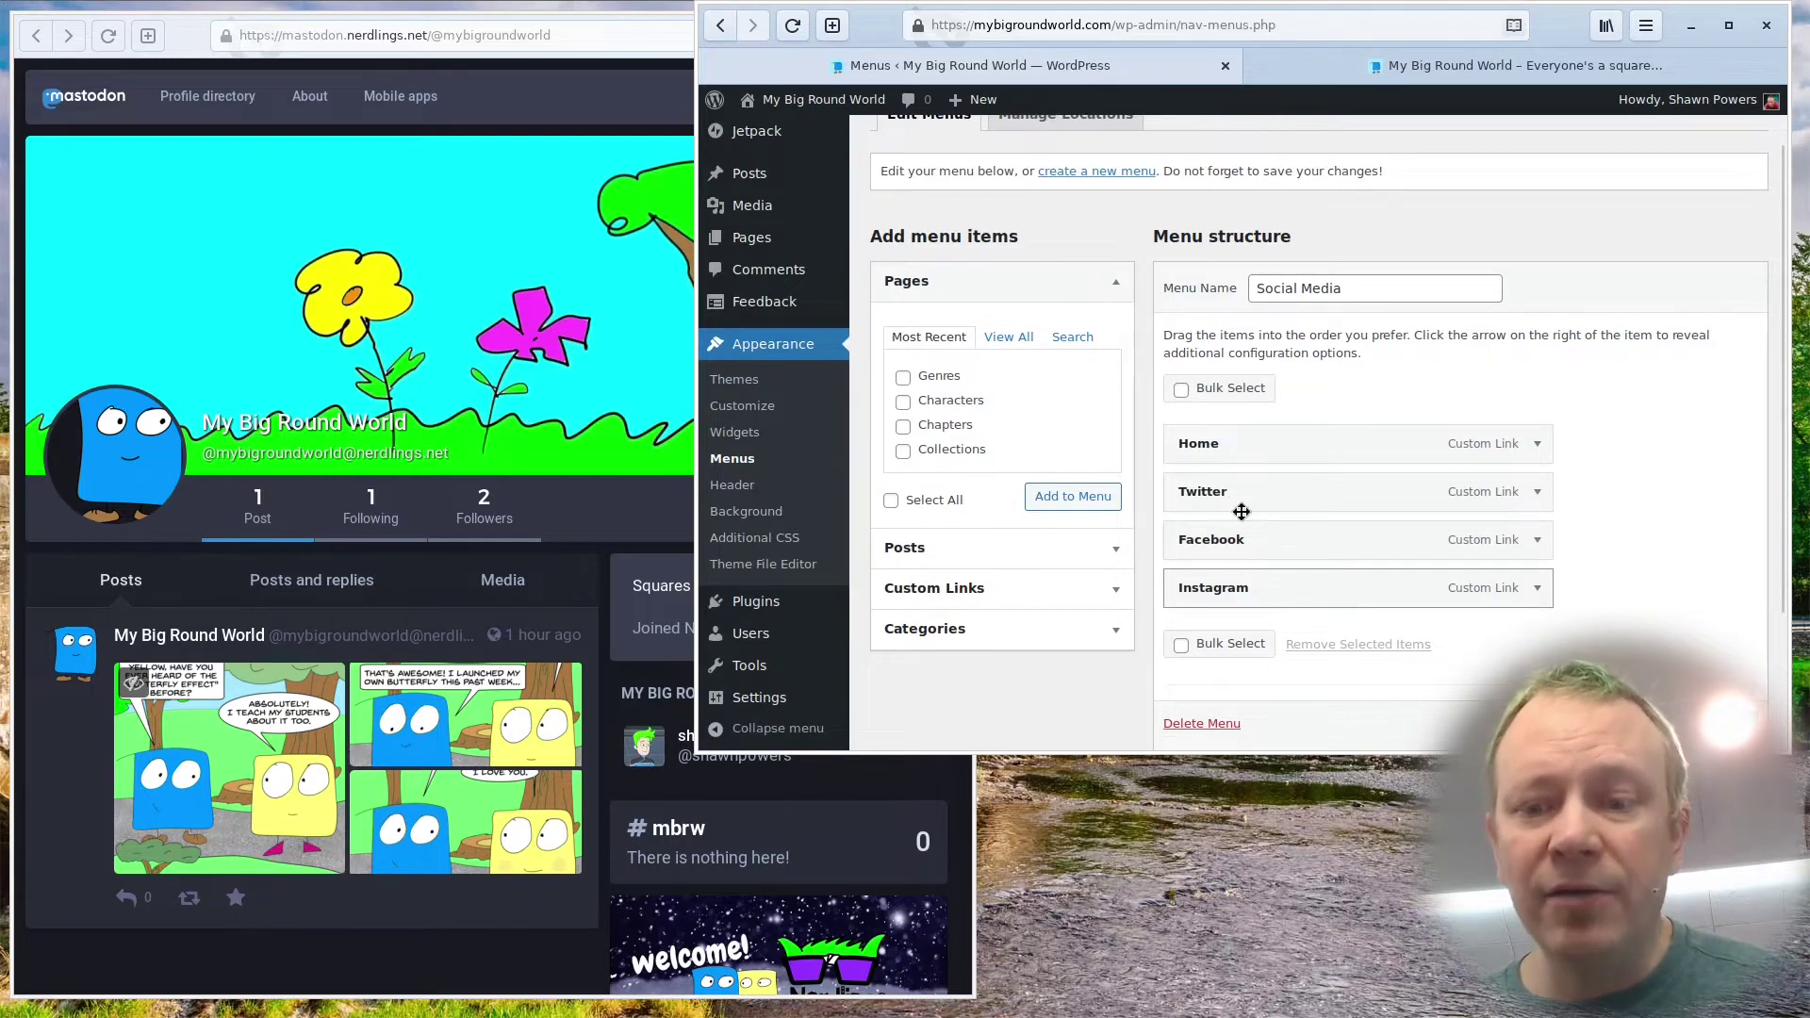
left_click(1537, 448)
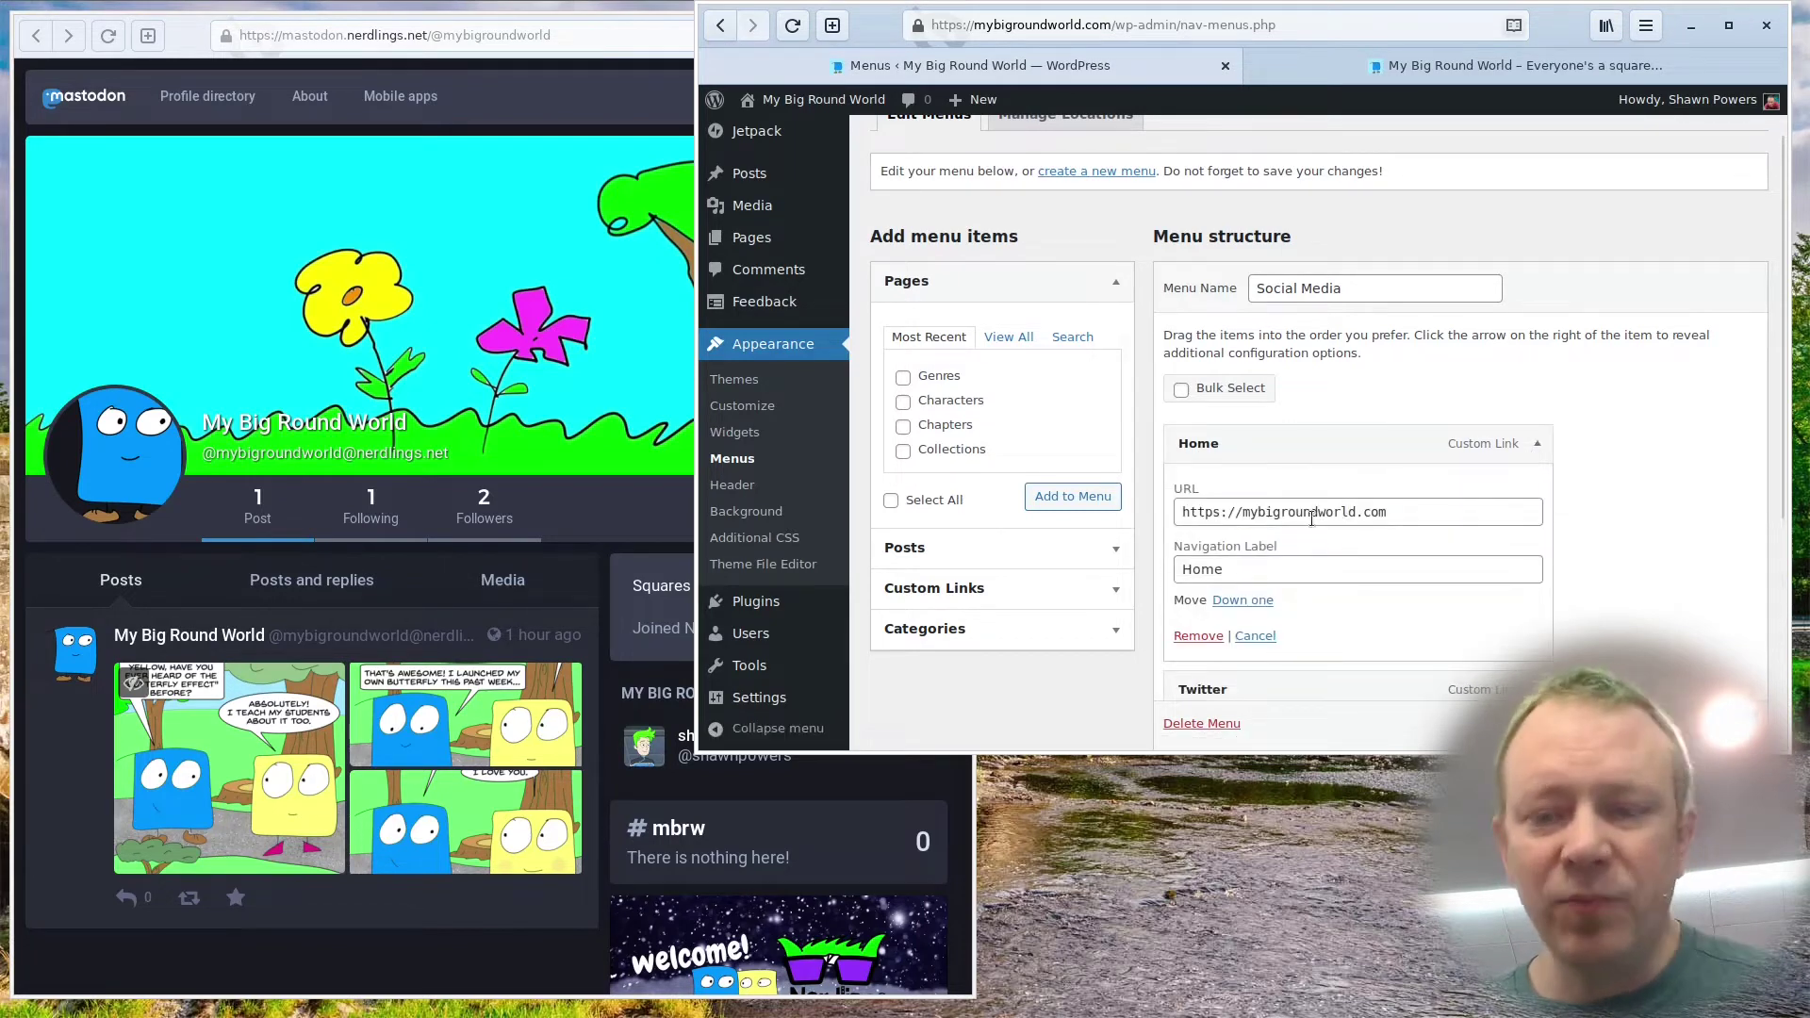
left_click(1537, 444)
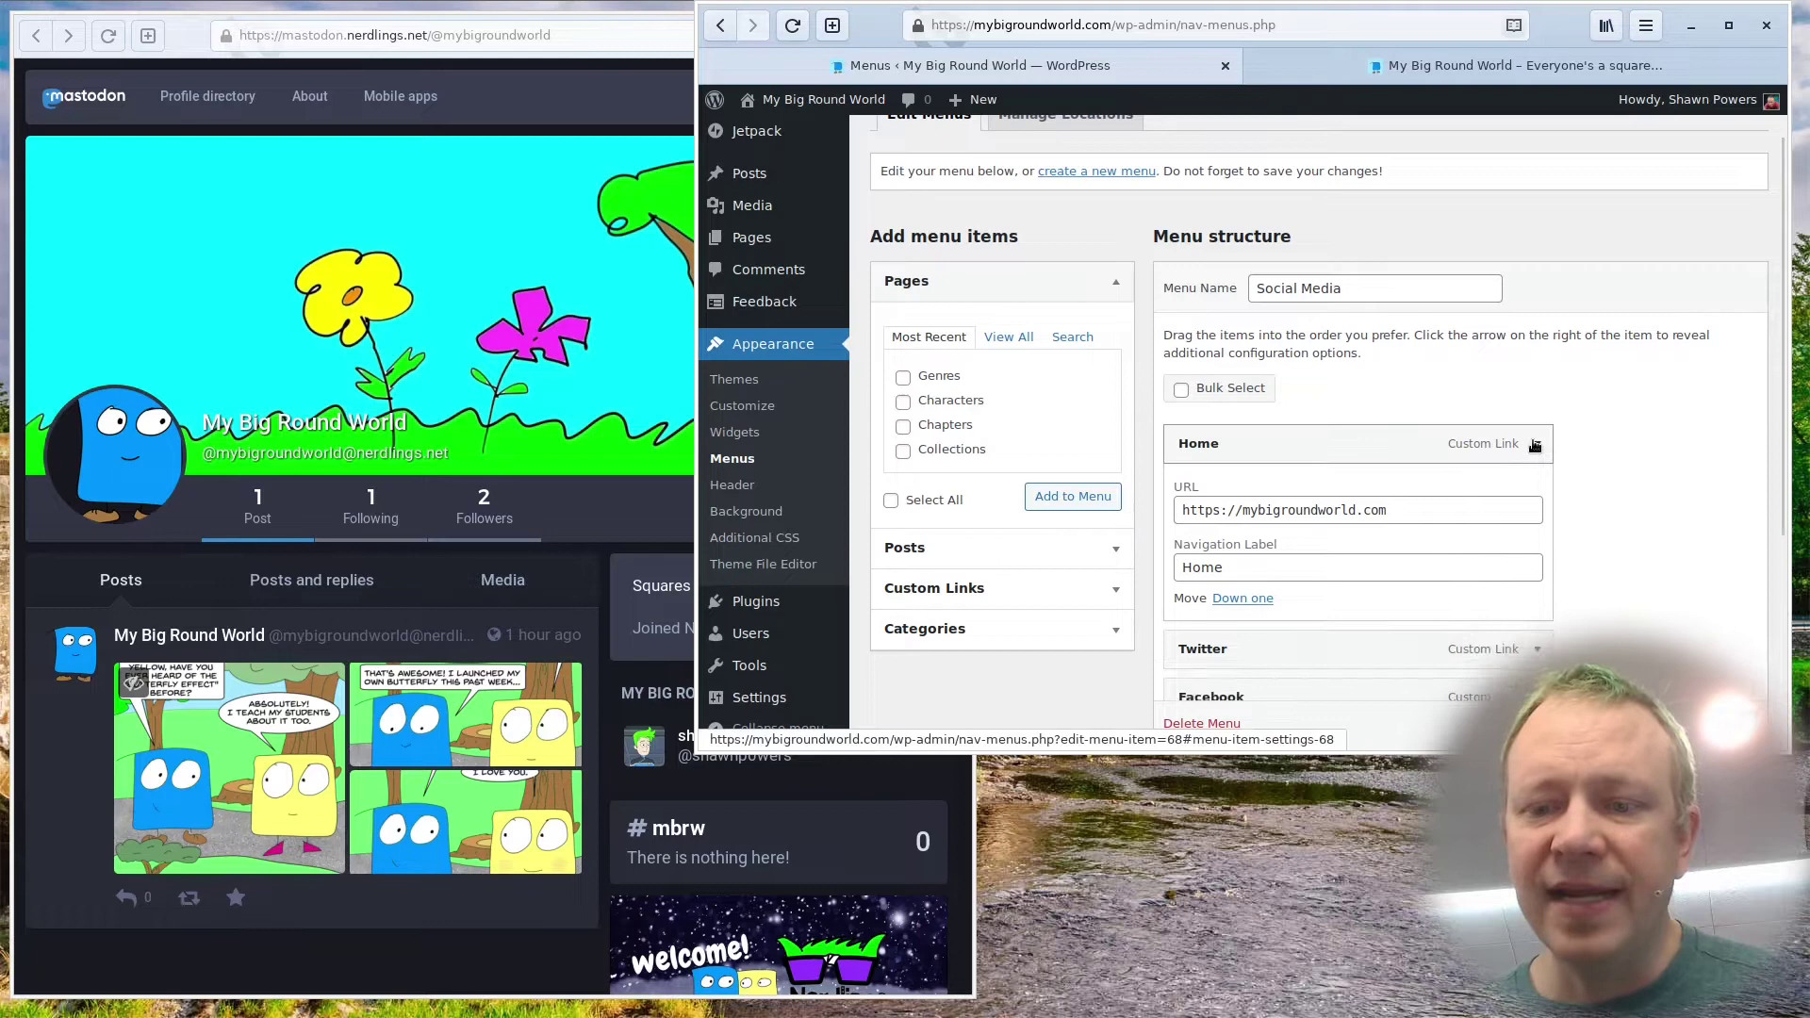
left_click(1537, 492)
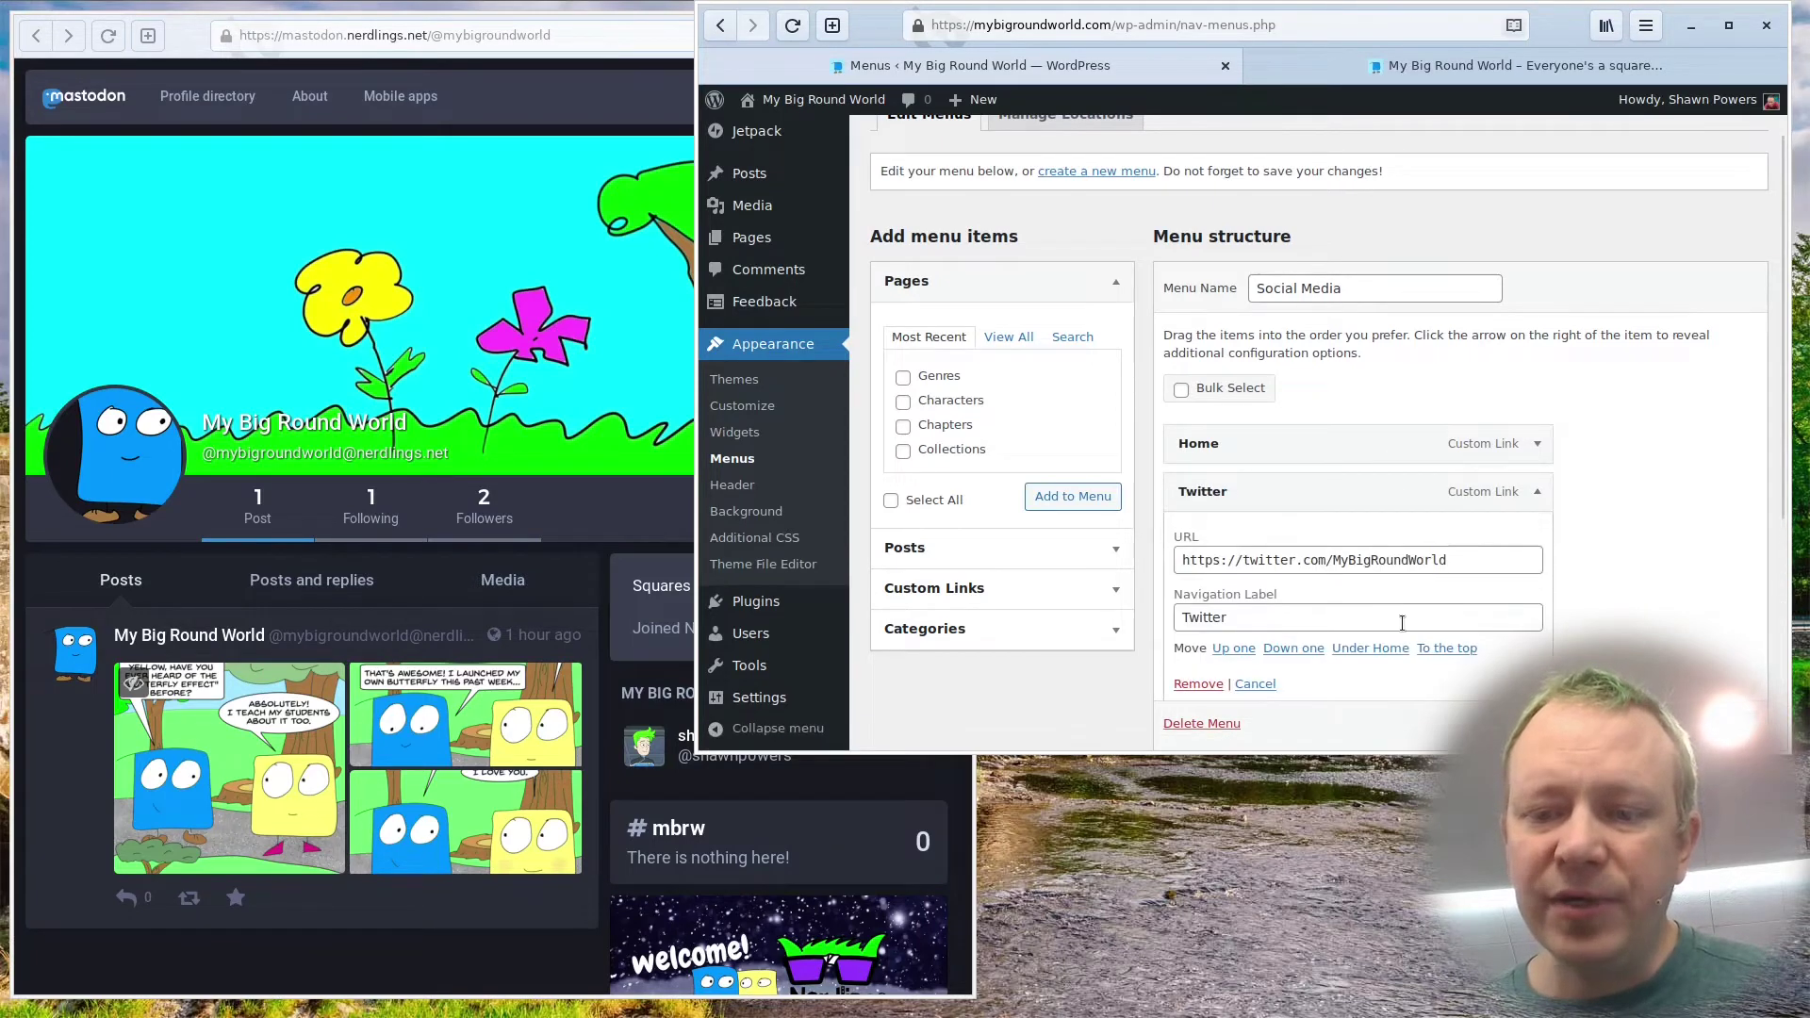
left_click(1543, 488)
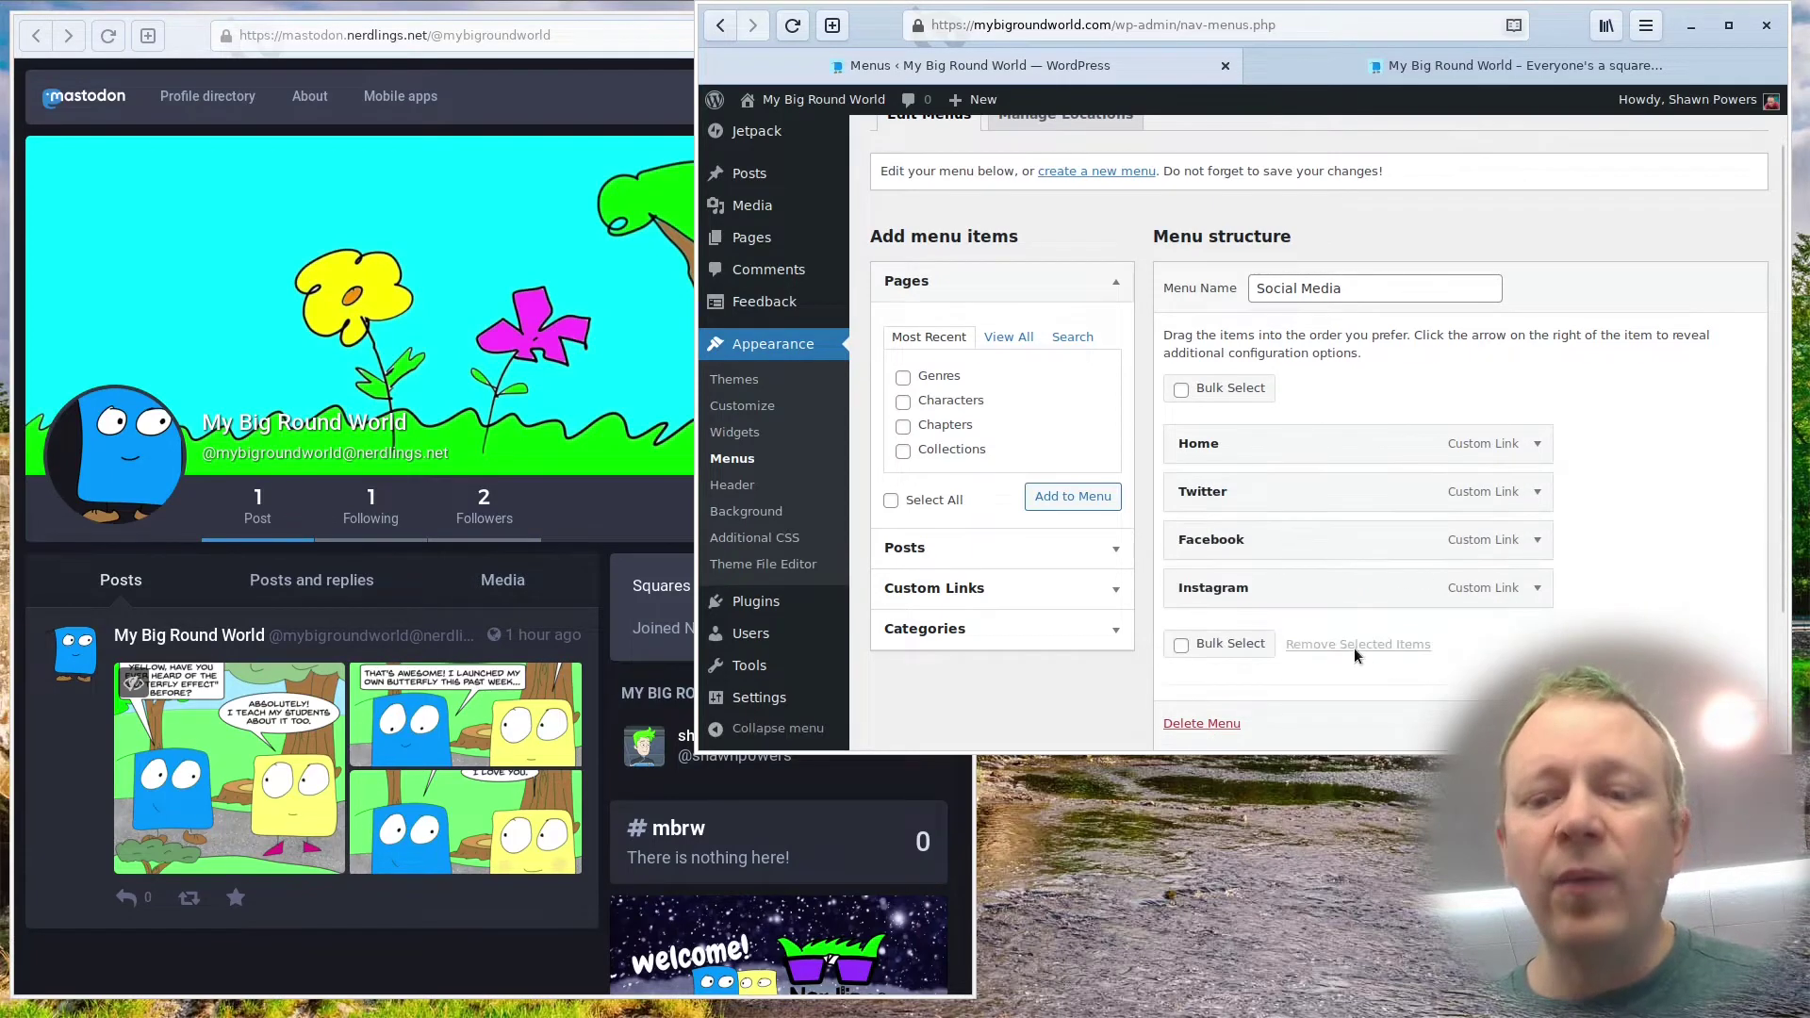
left_click(1037, 588)
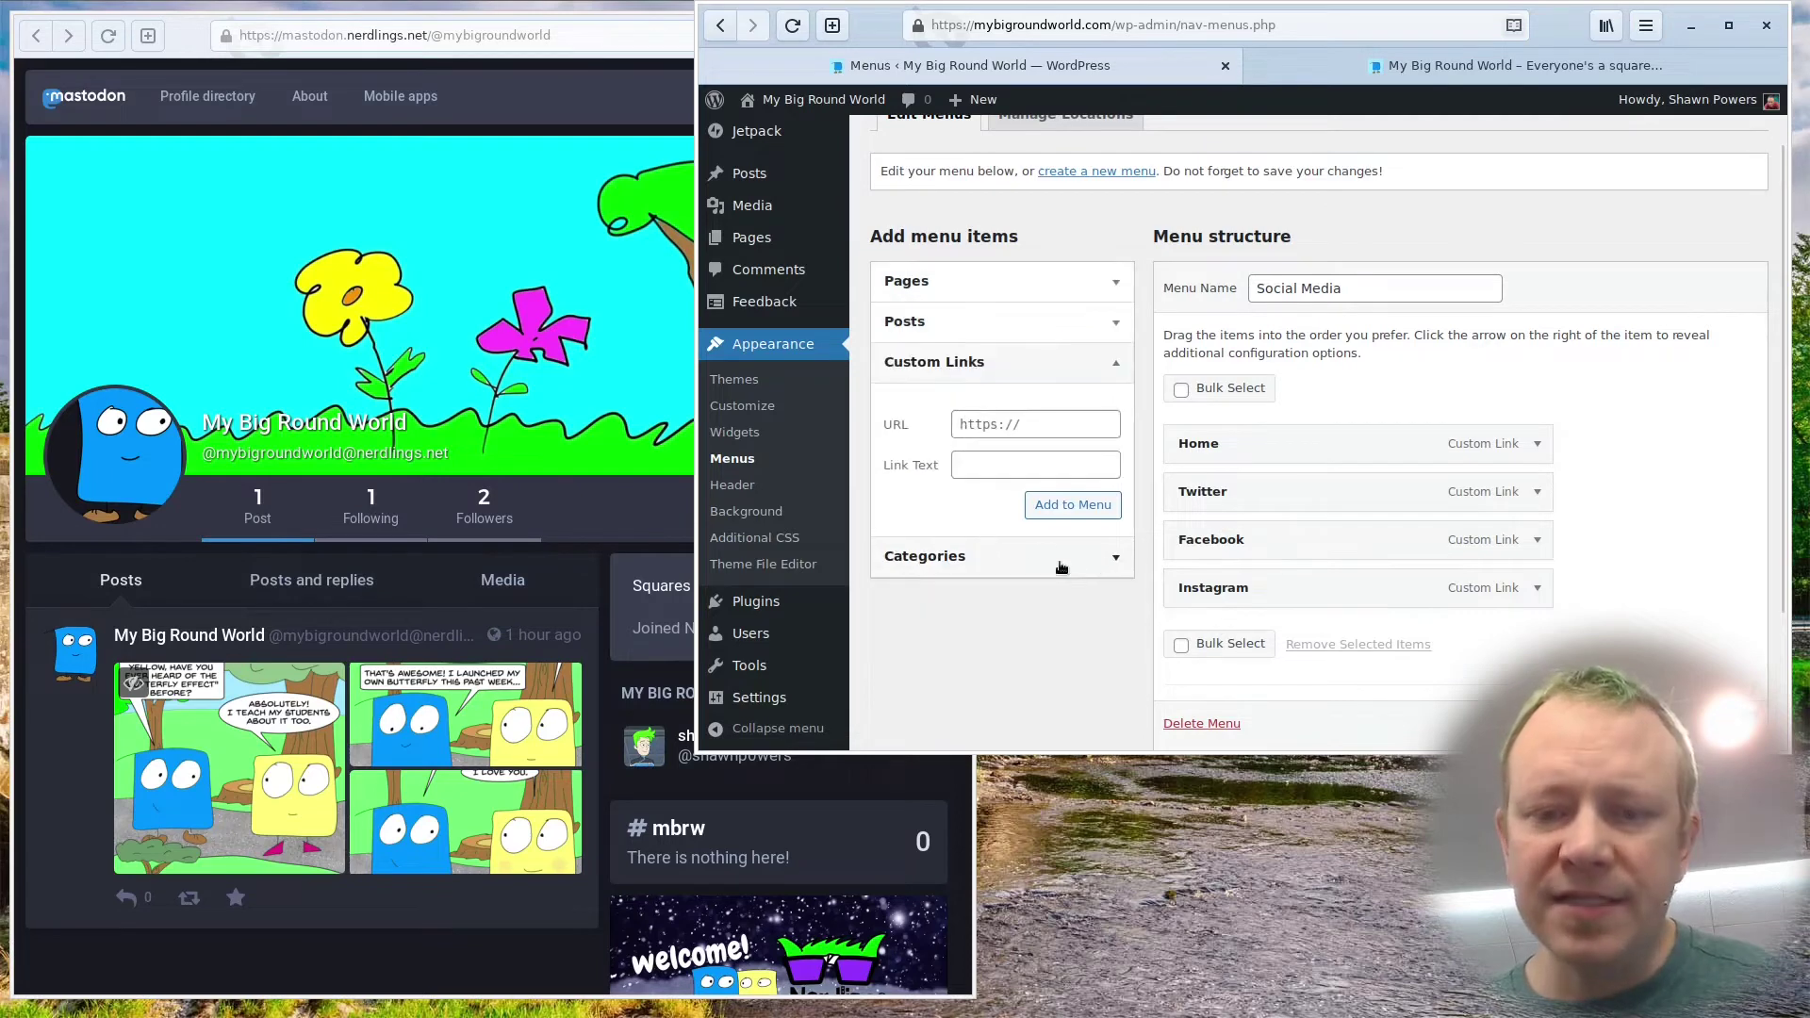
left_click(1045, 421)
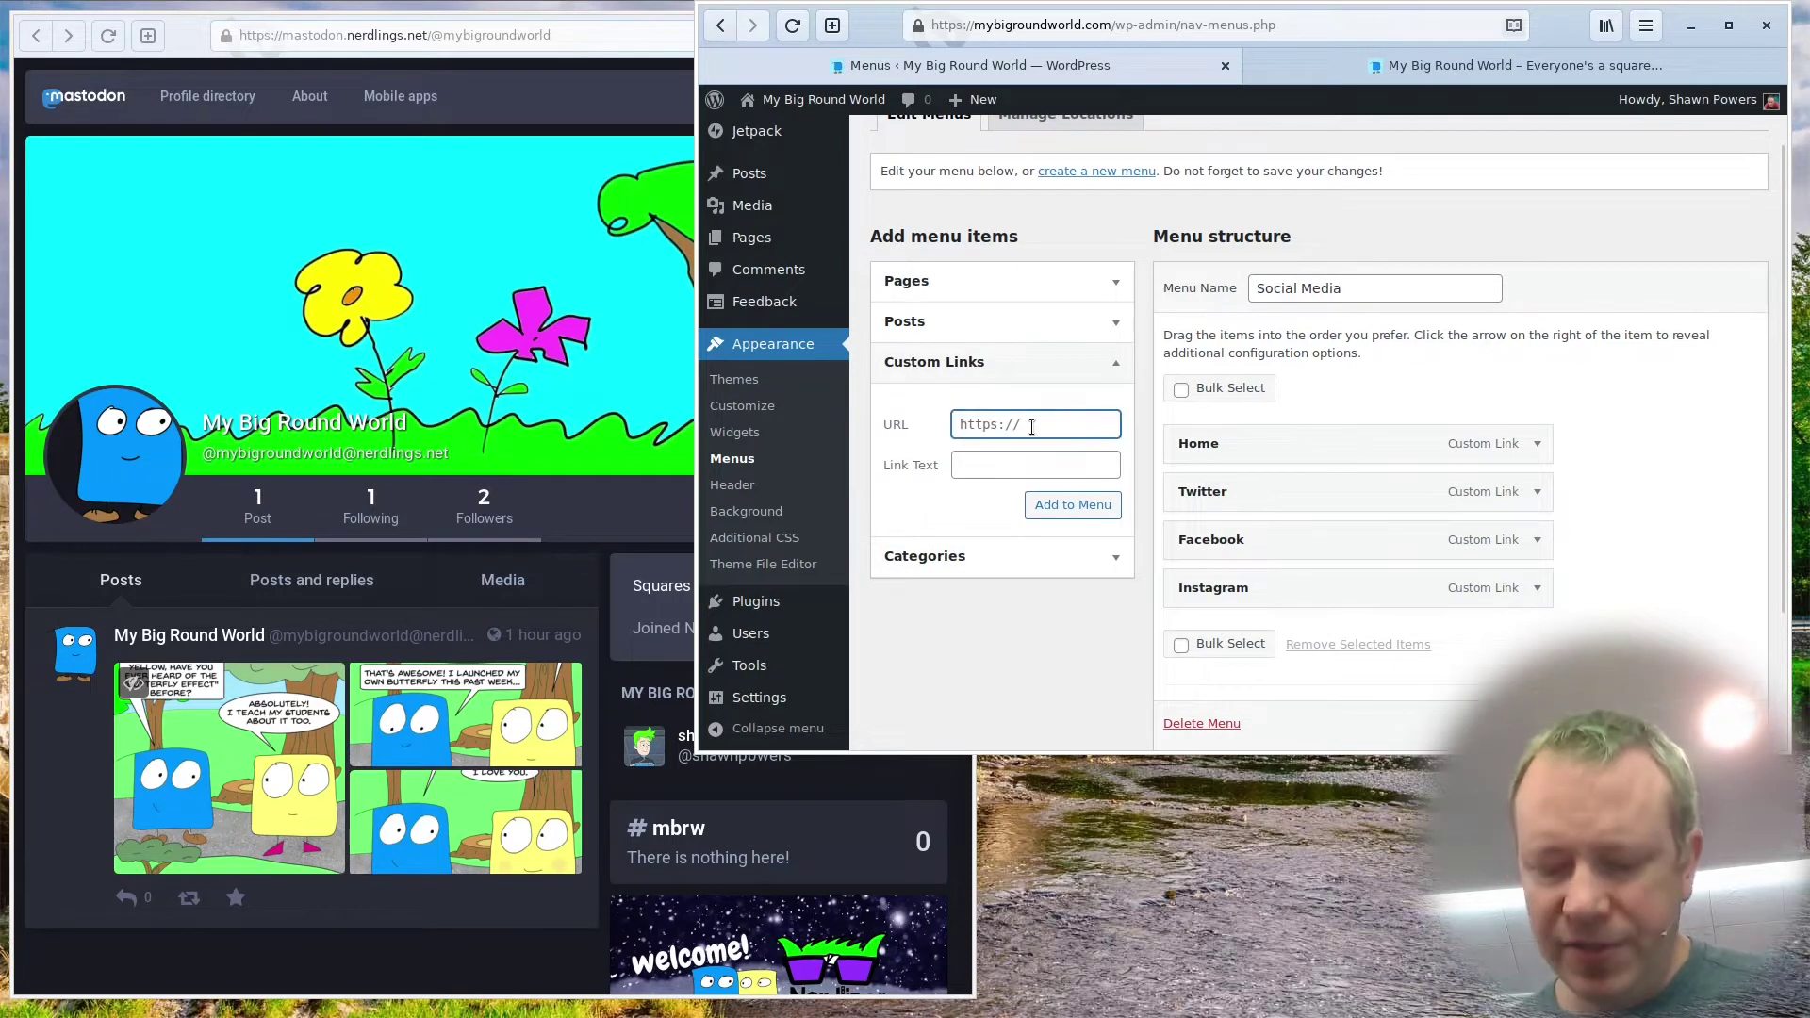
type("http")
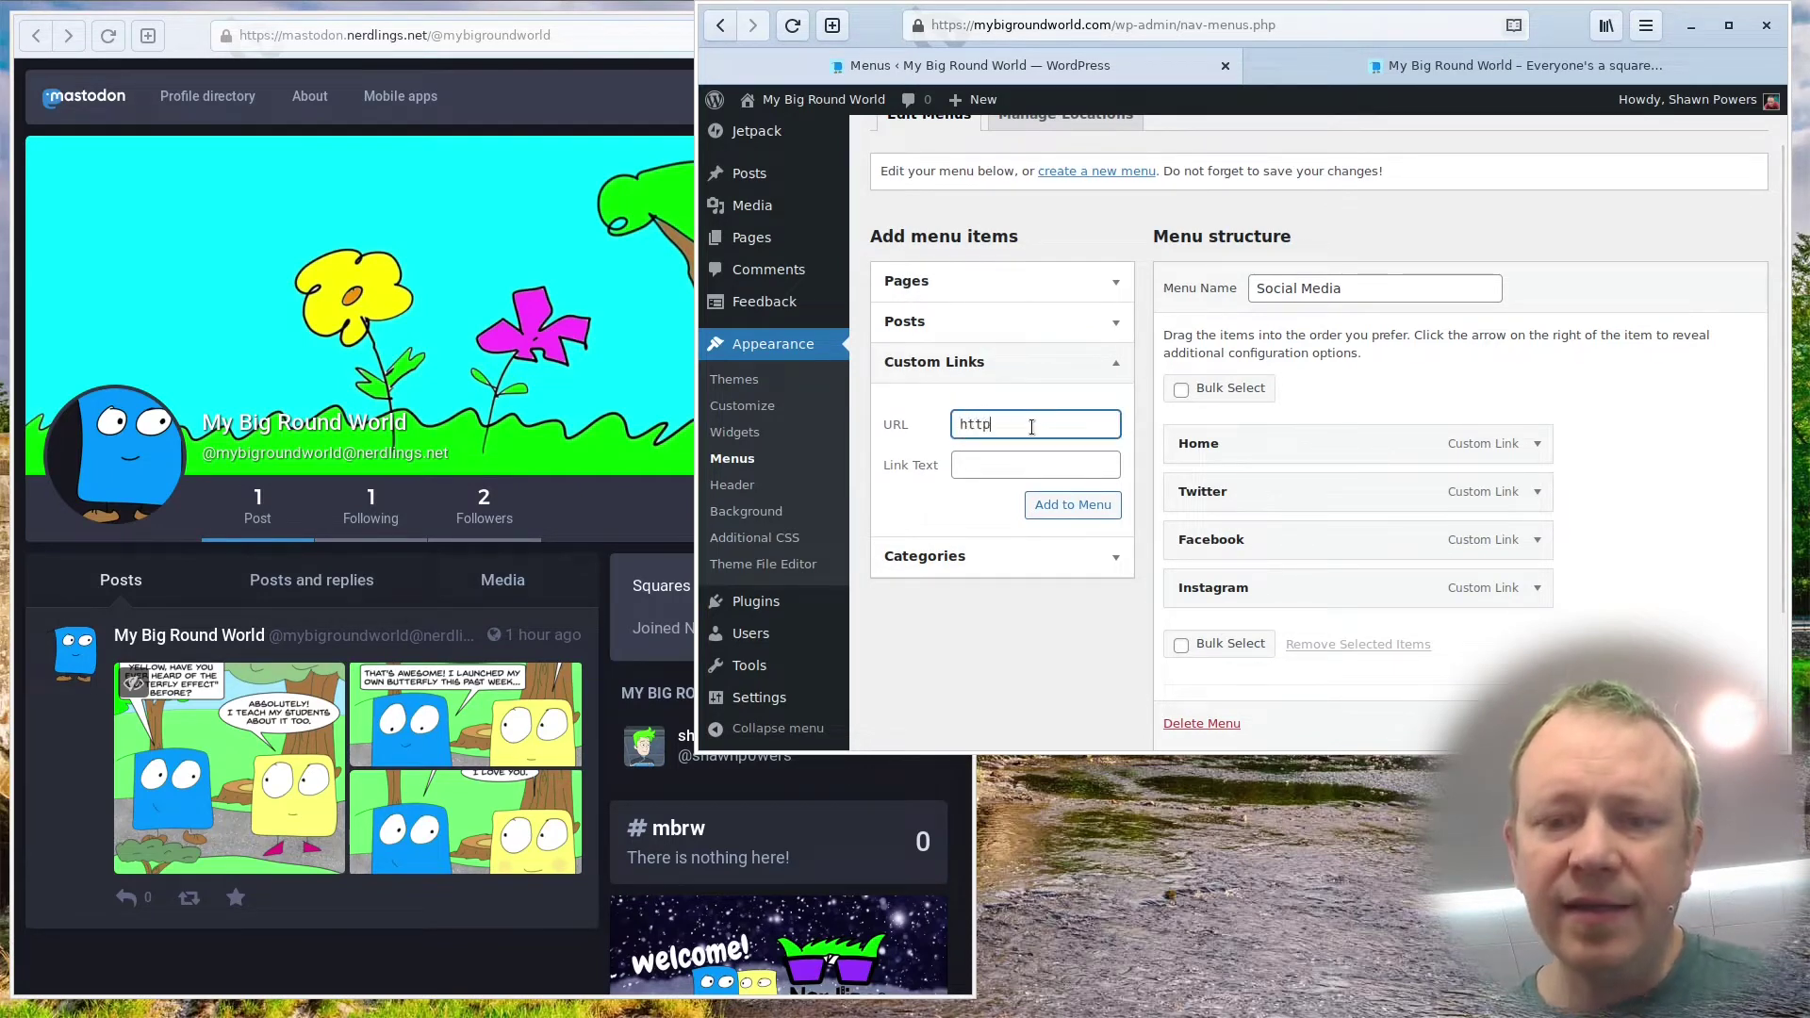
type("s://")
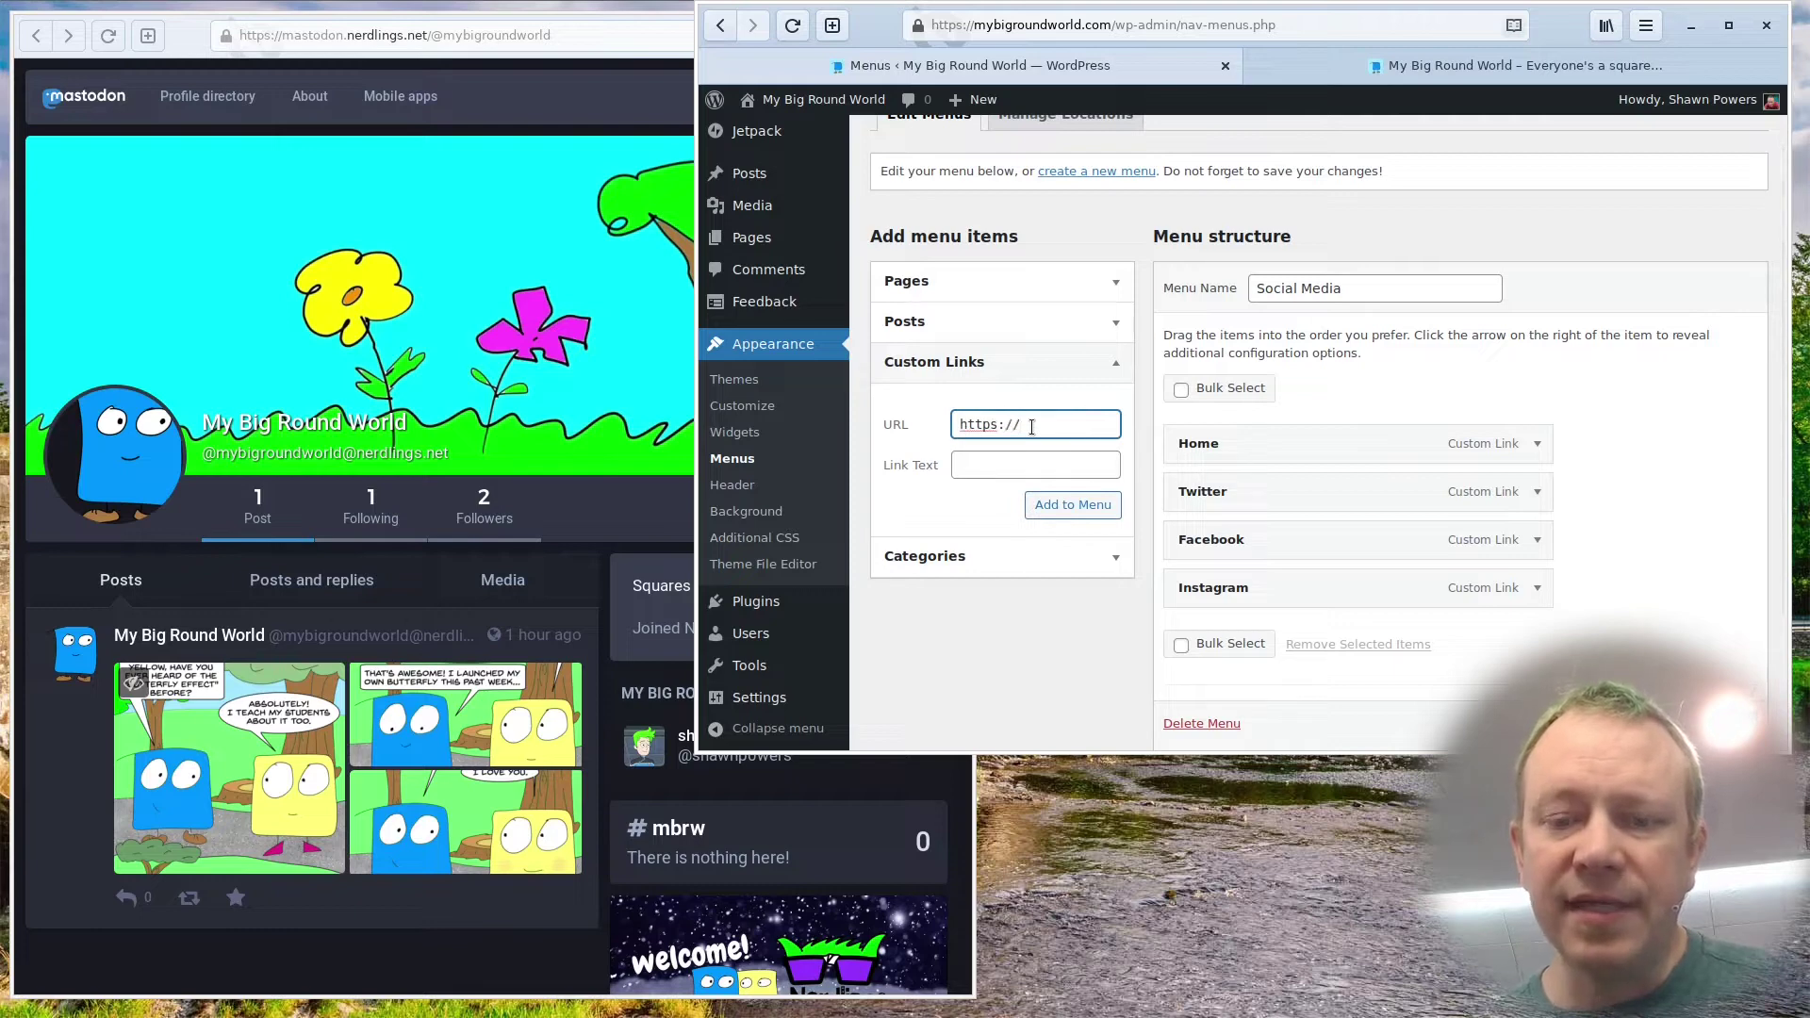
type("mastodon.n")
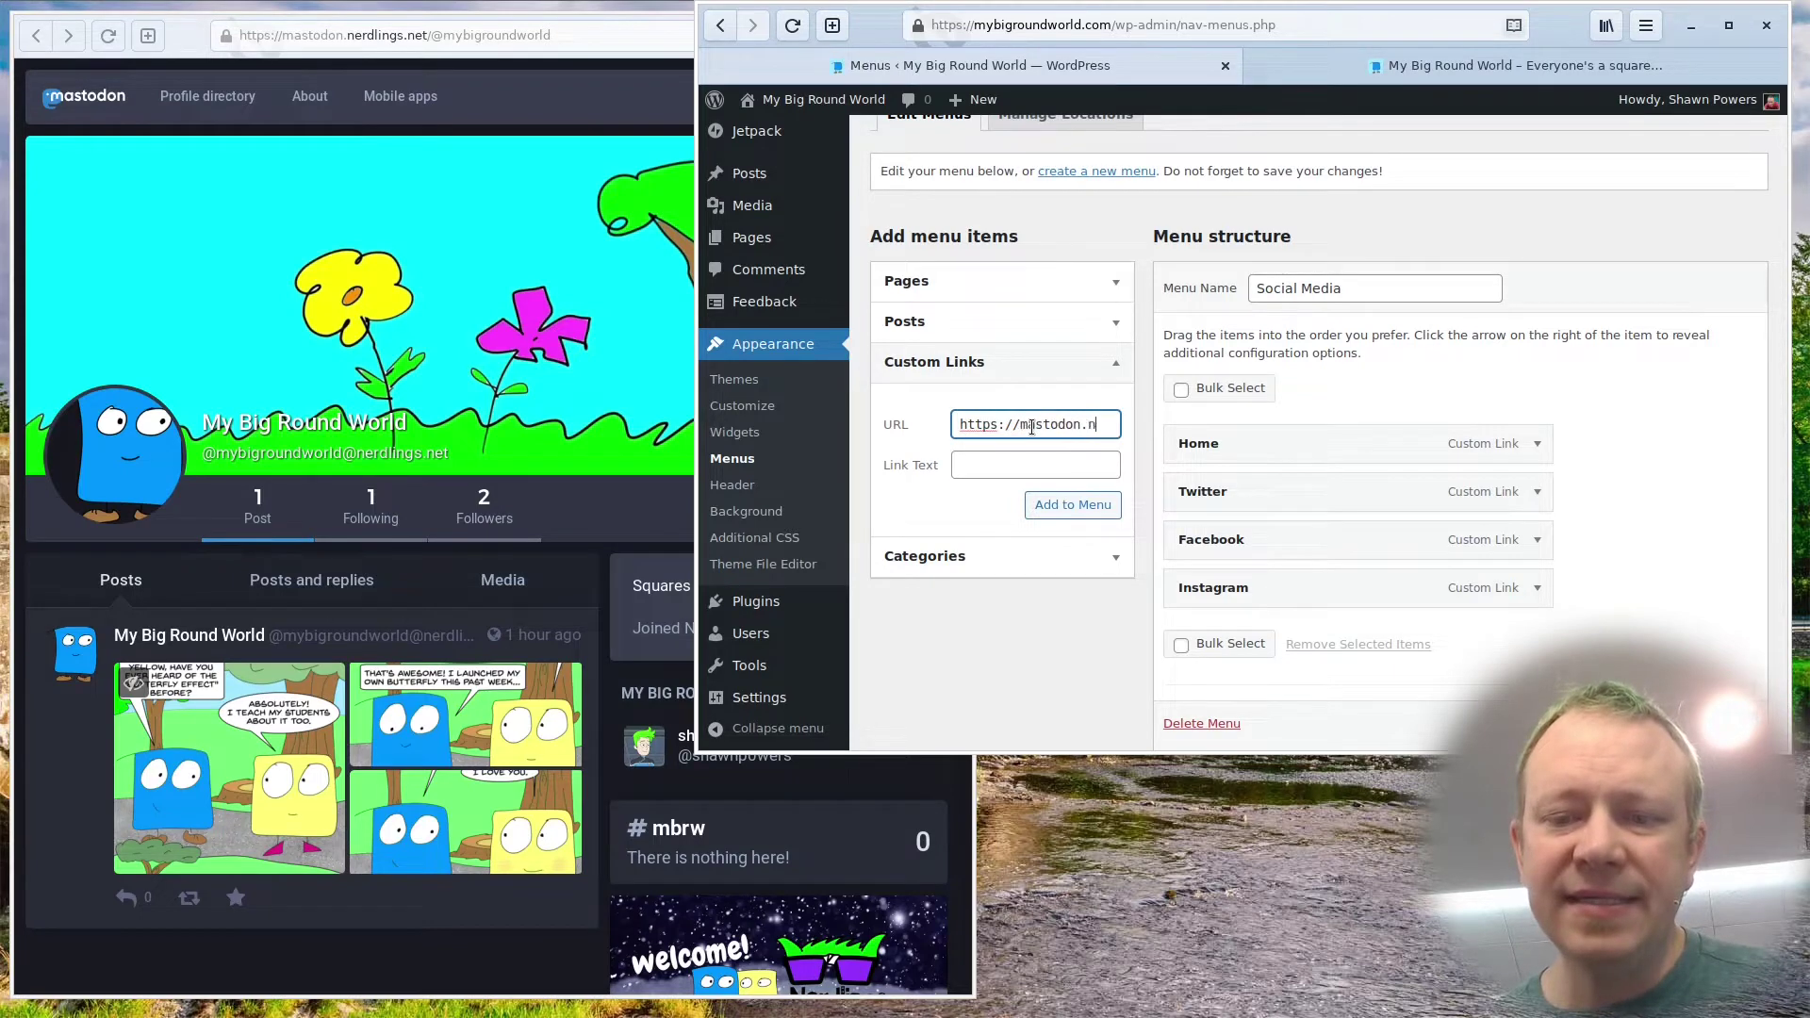
type("erdlings.net/")
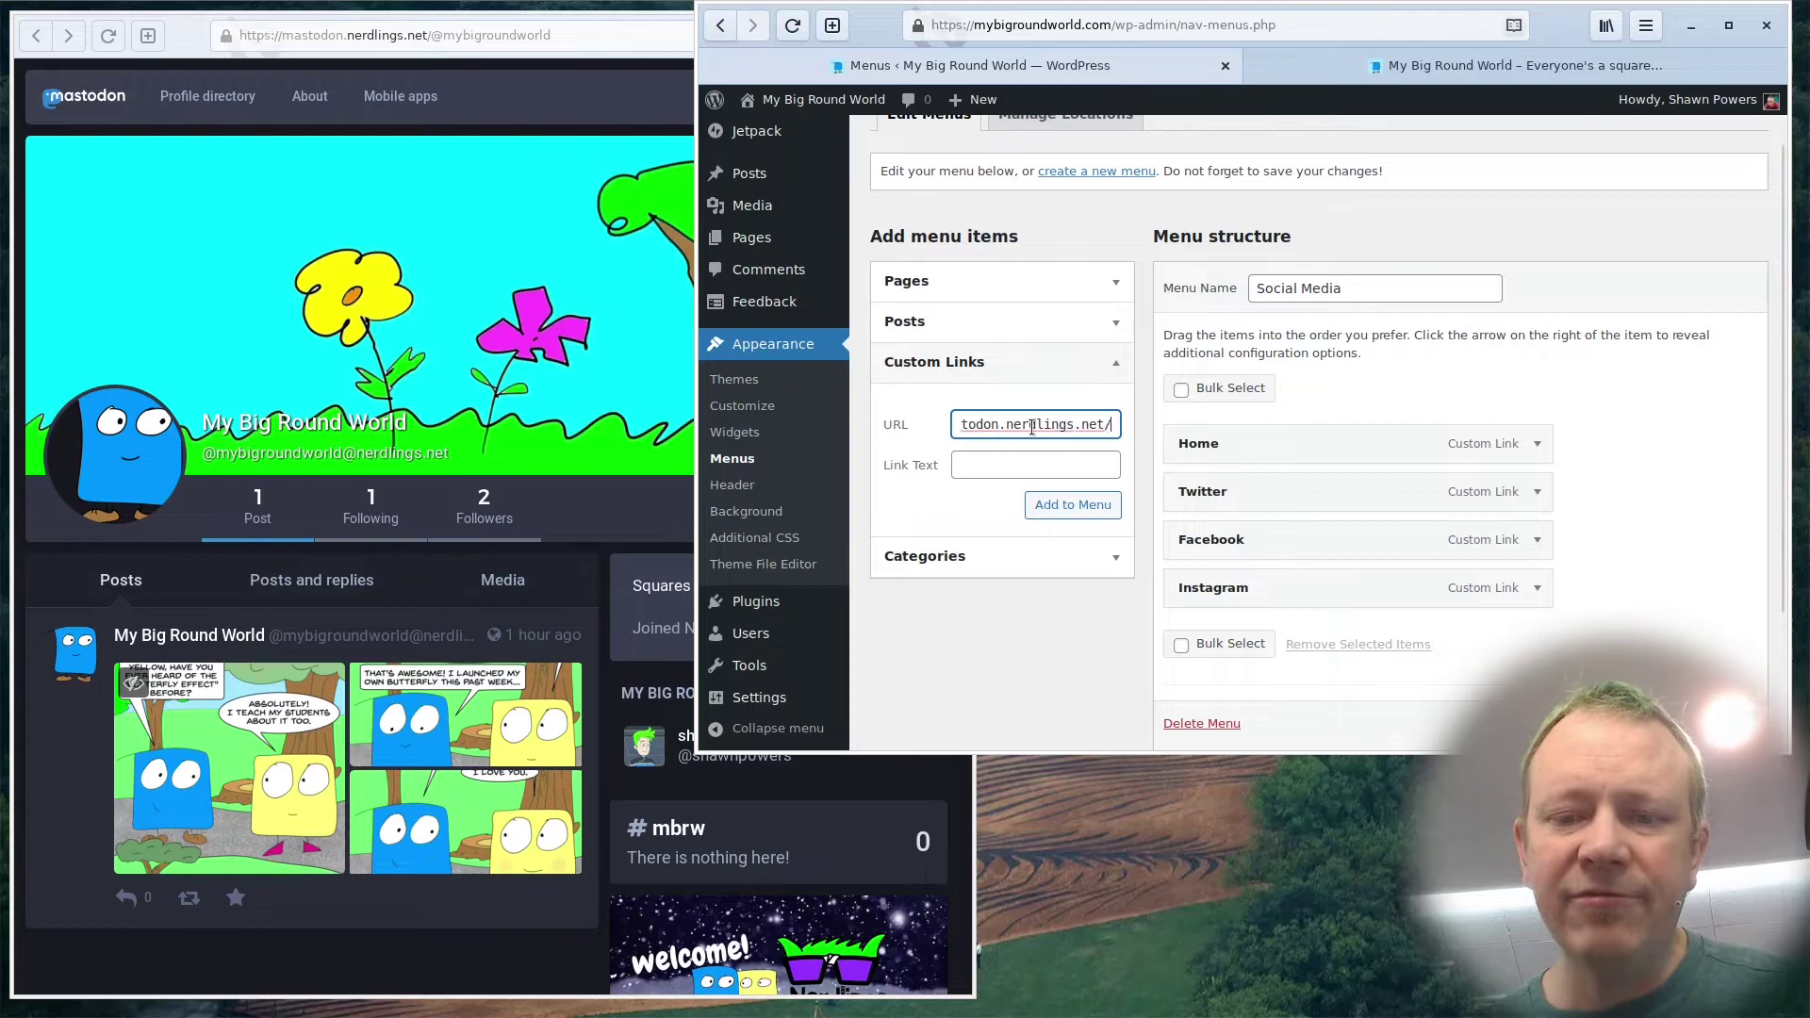
type("@my")
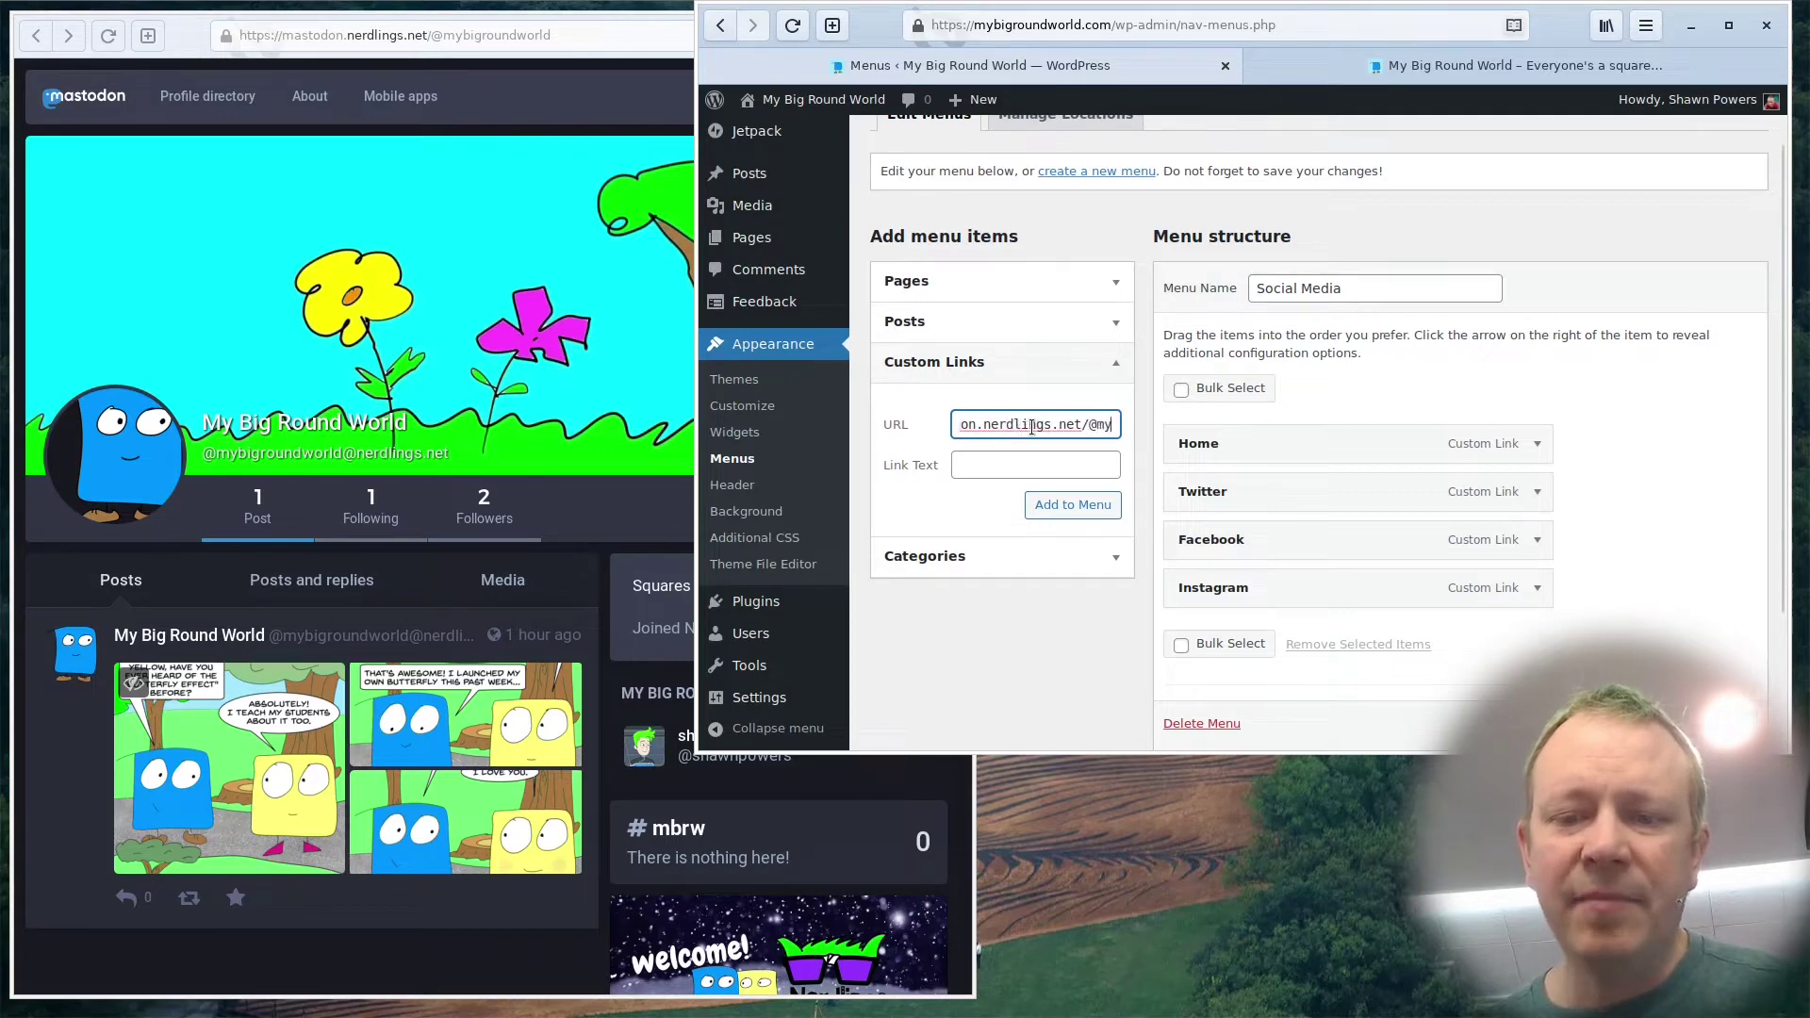
type("bigroundworld")
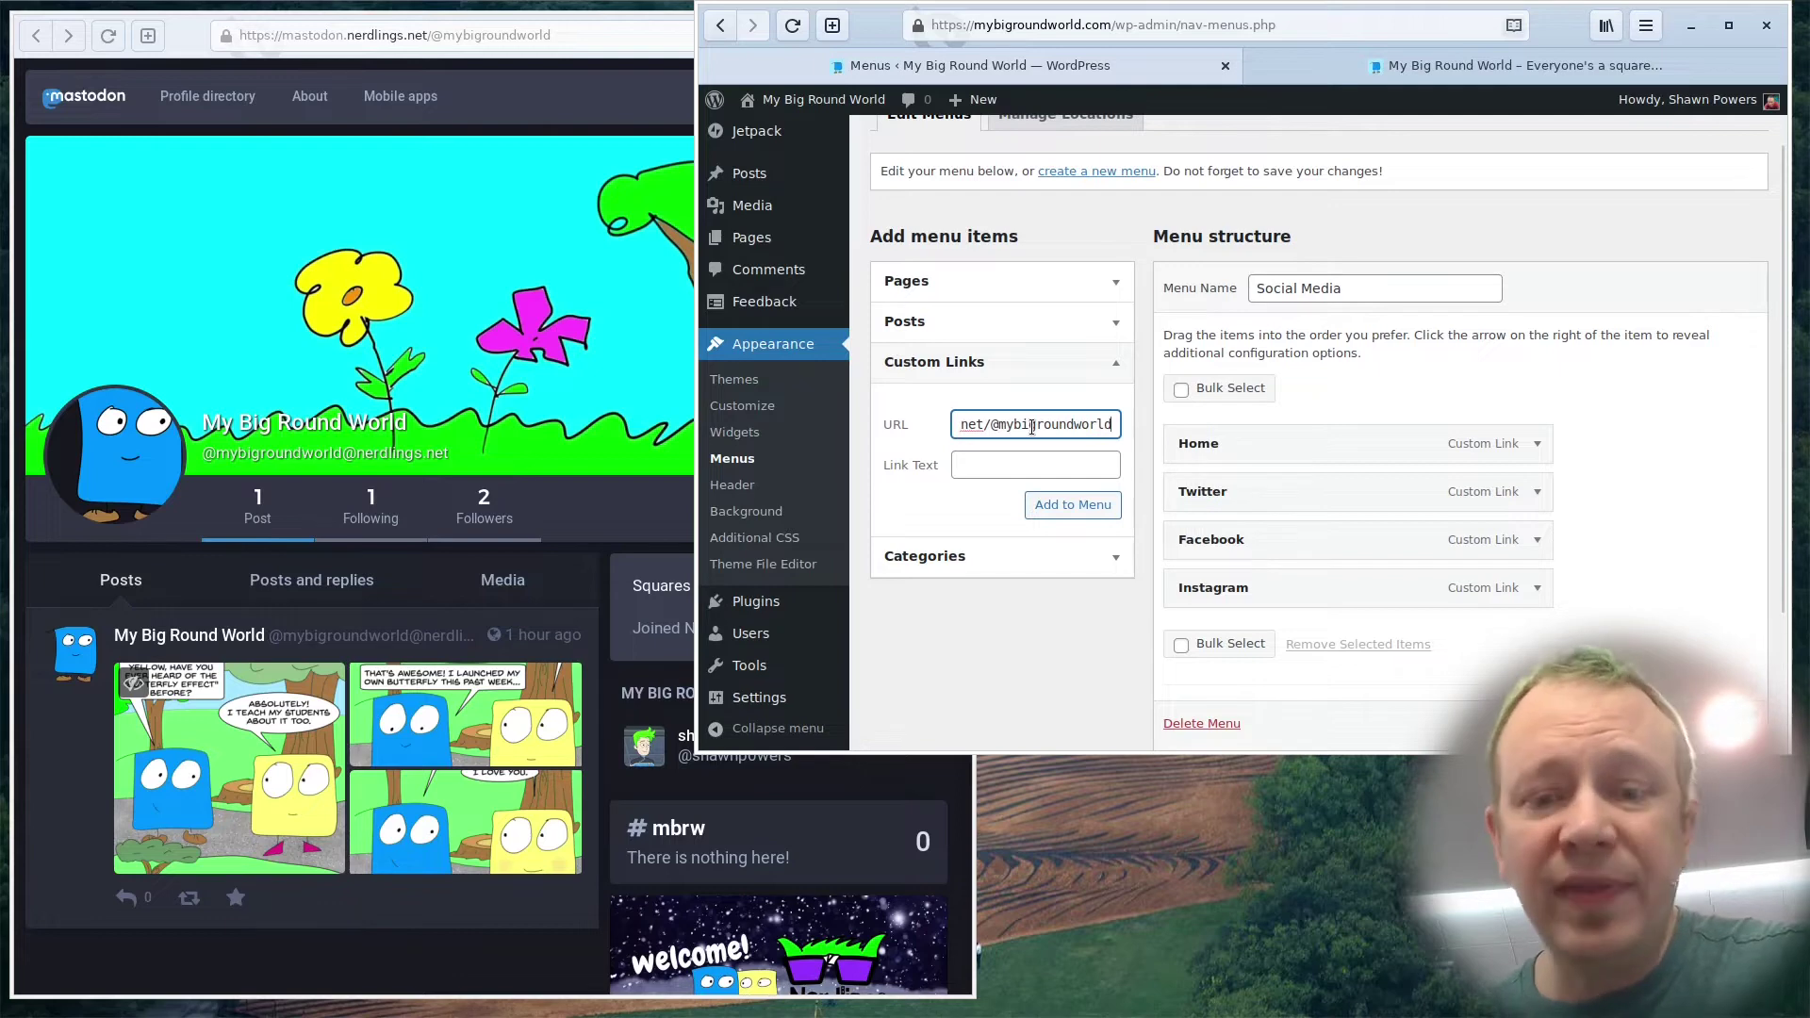
triple_click(1032, 427)
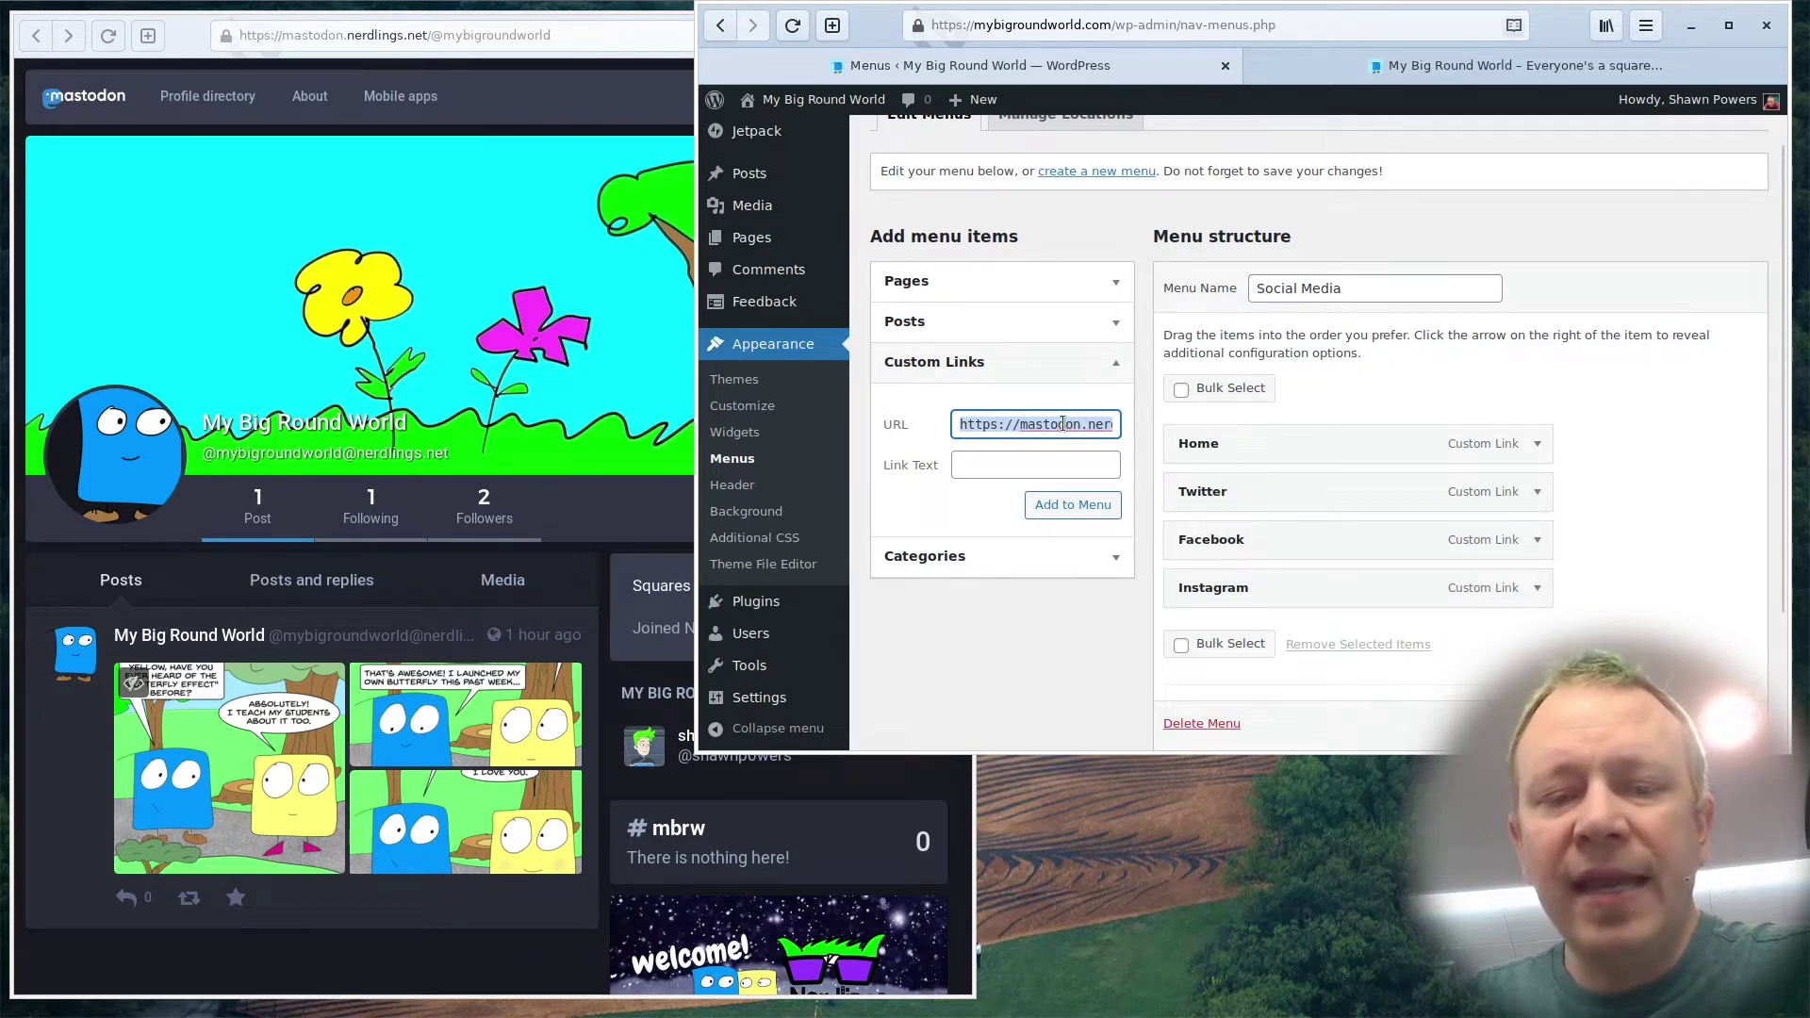
left_click(460, 455)
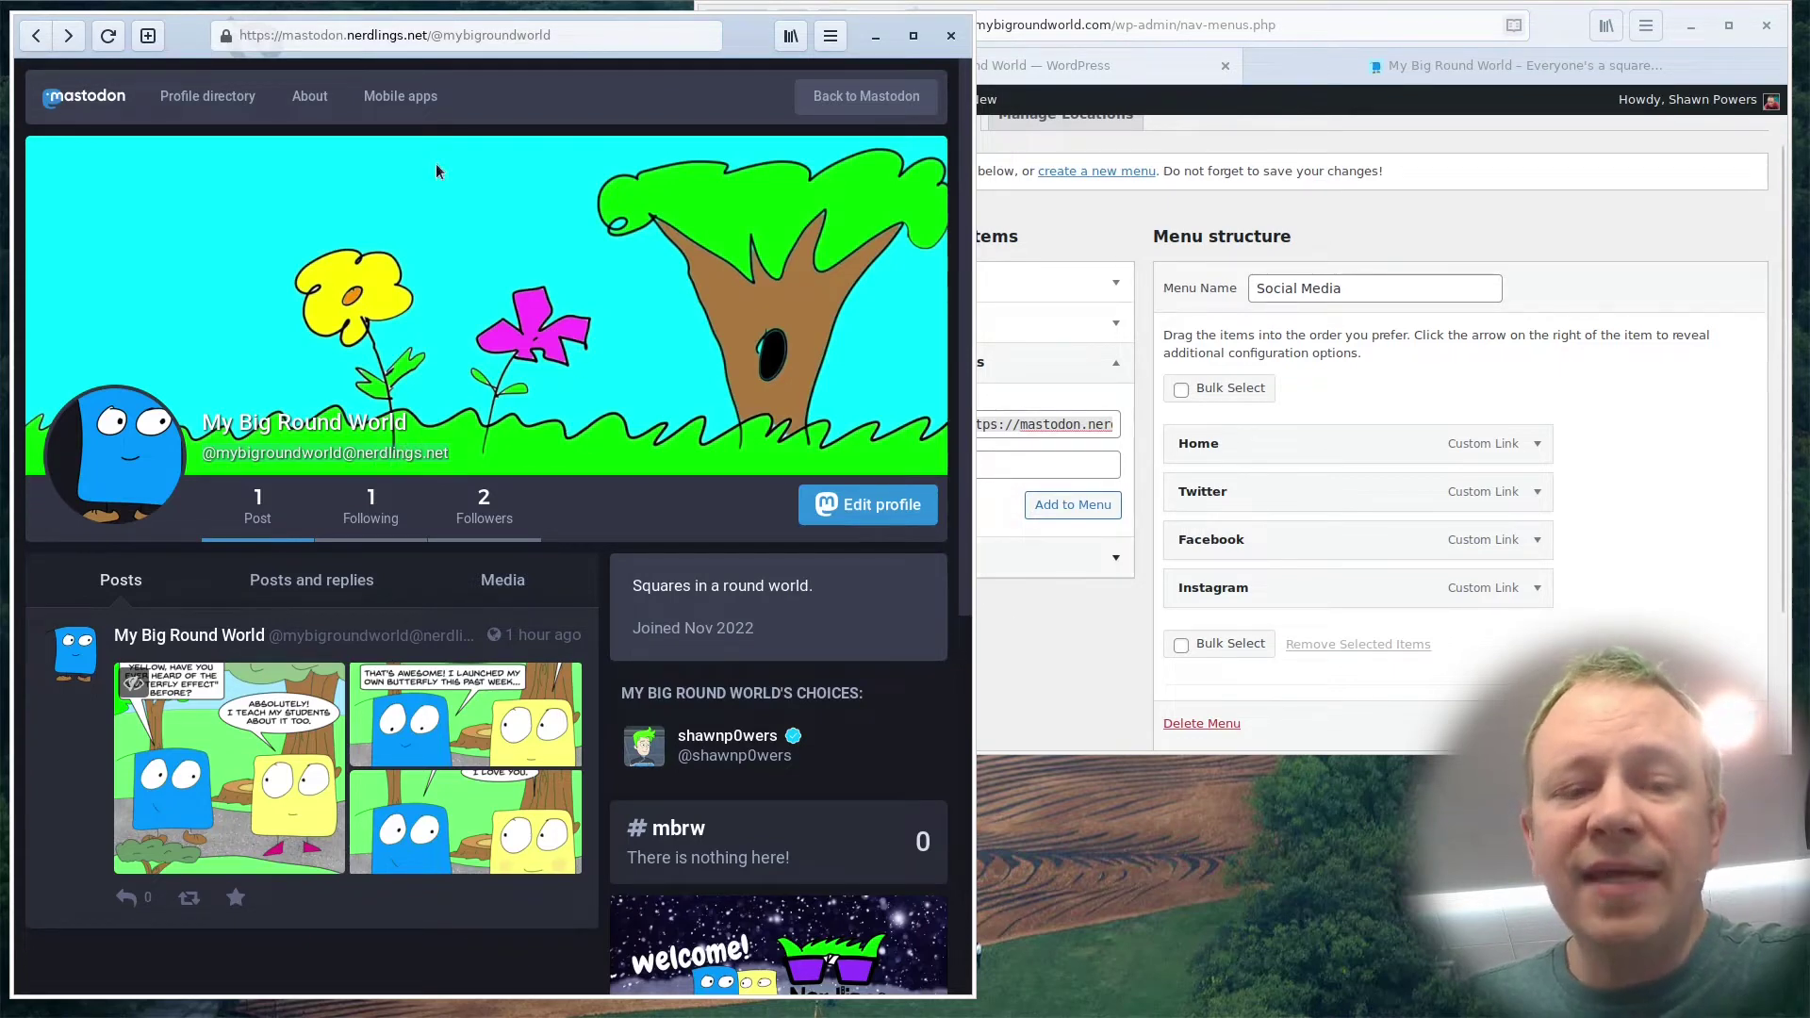
Paste the copied Mastodon profile address into the custom link URL and set Link Text 'Mastodon'.
left_click_drag(426, 35, 274, 35)
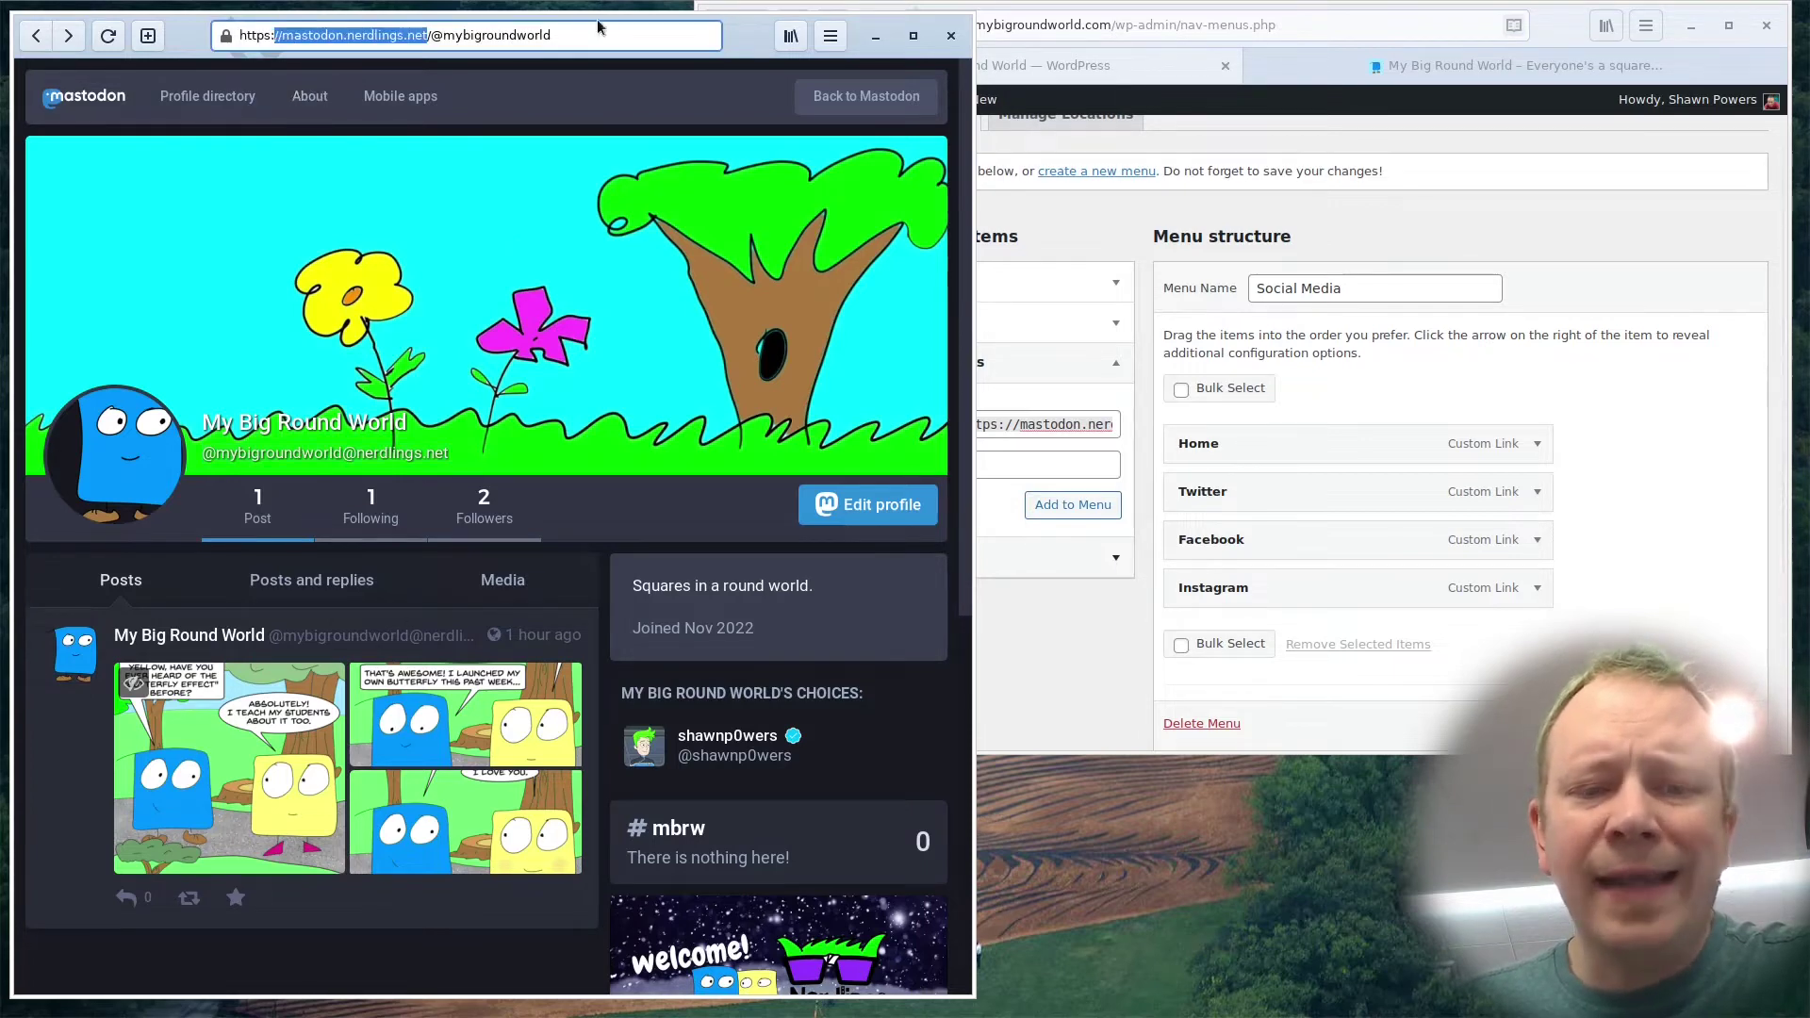
left_click_drag(551, 35, 236, 35)
key("ctrl+c")
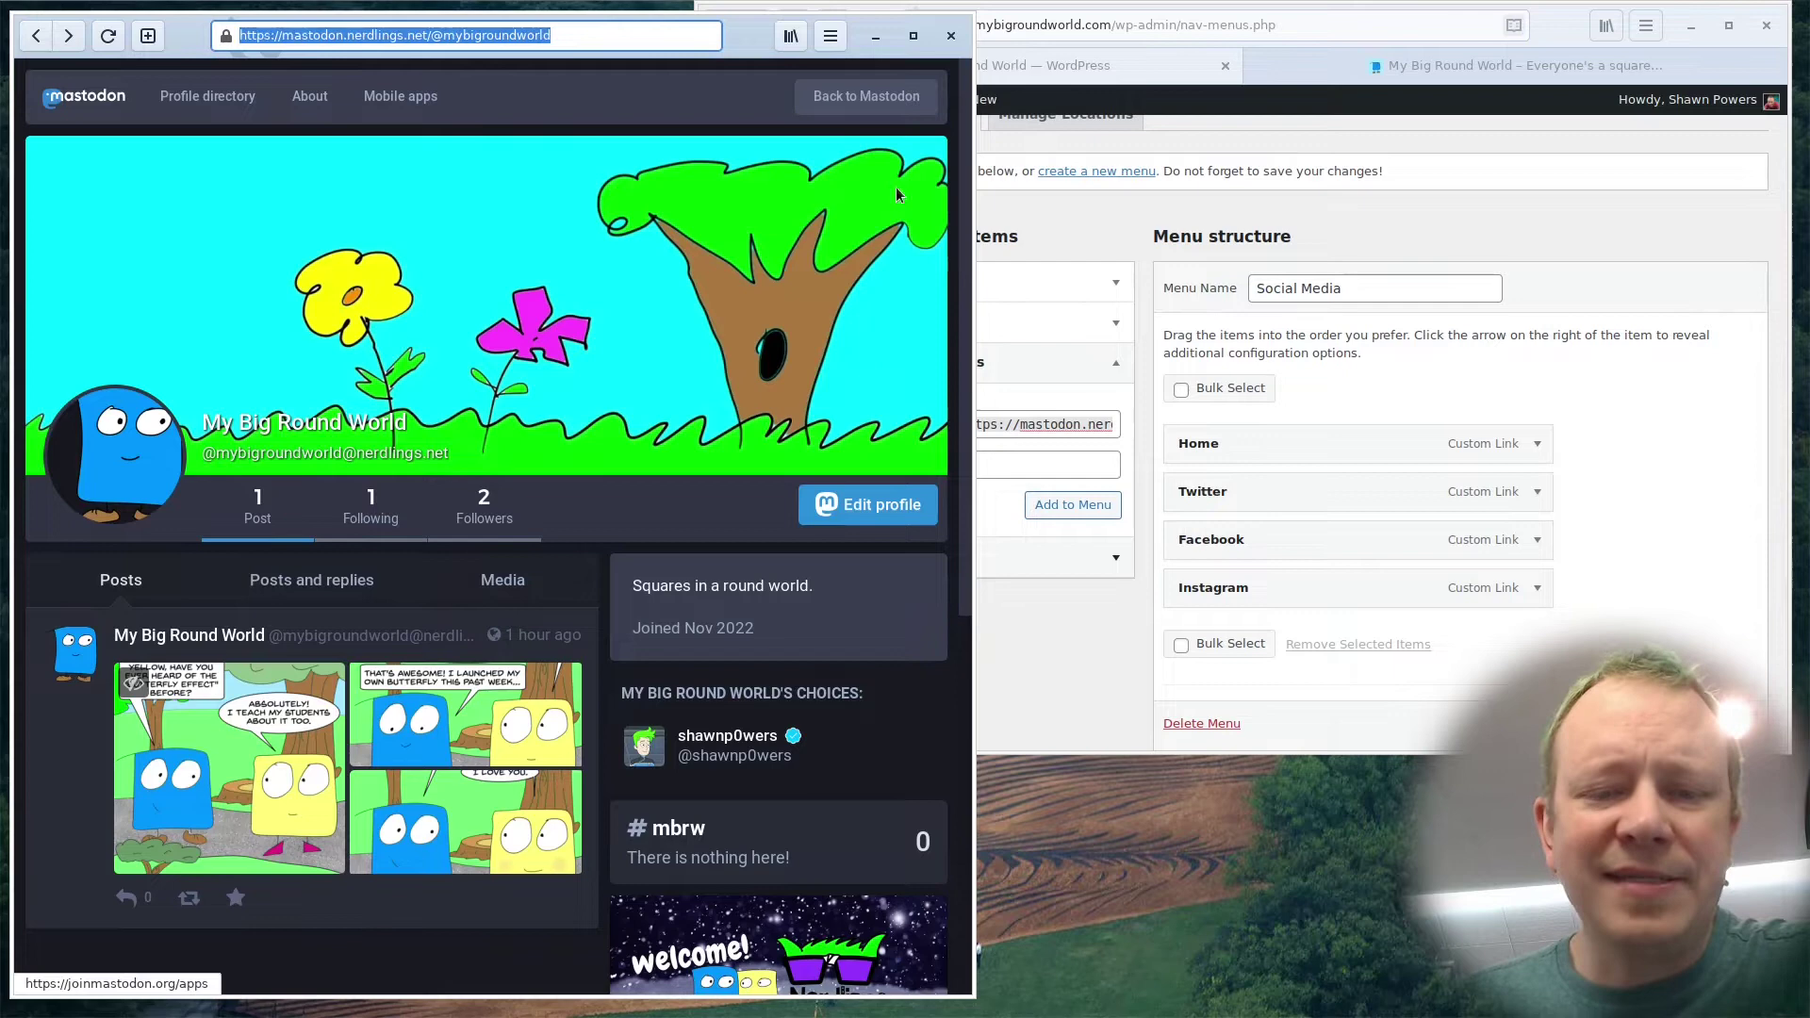
left_click(998, 473)
left_click_drag(974, 422, 1172, 412)
key("ctrl+v")
key("Tab")
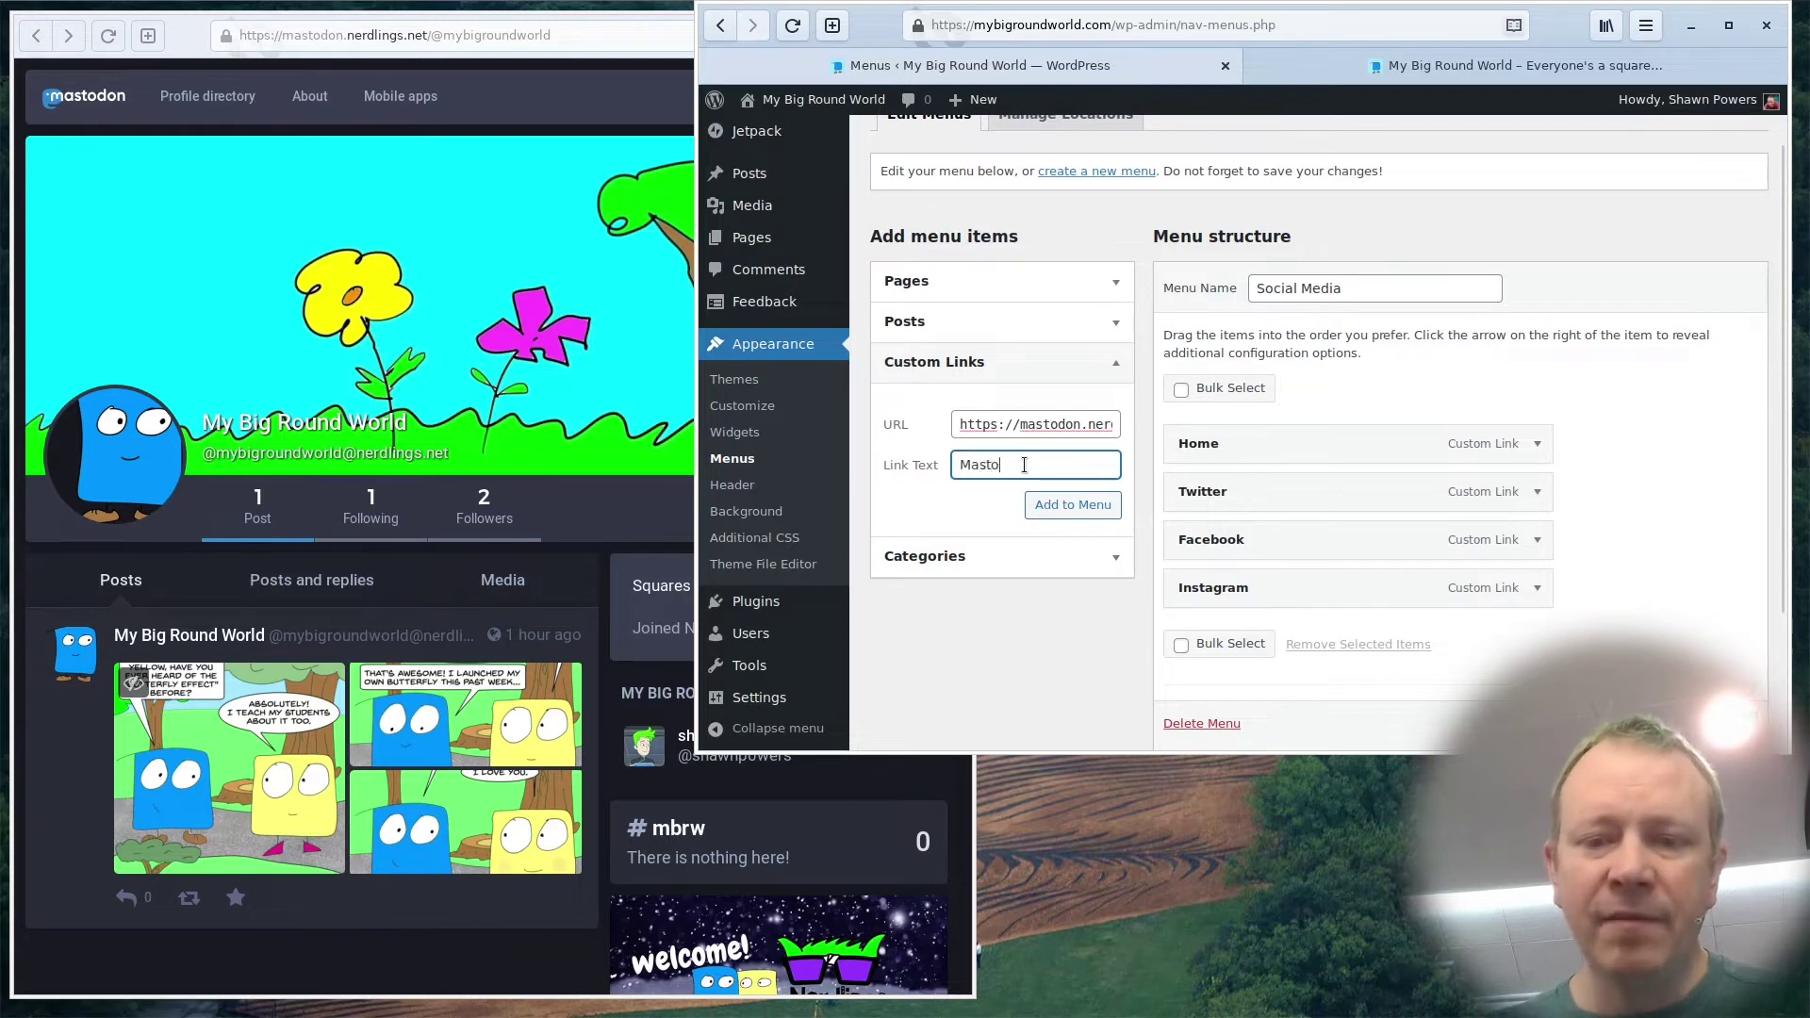
type("n")
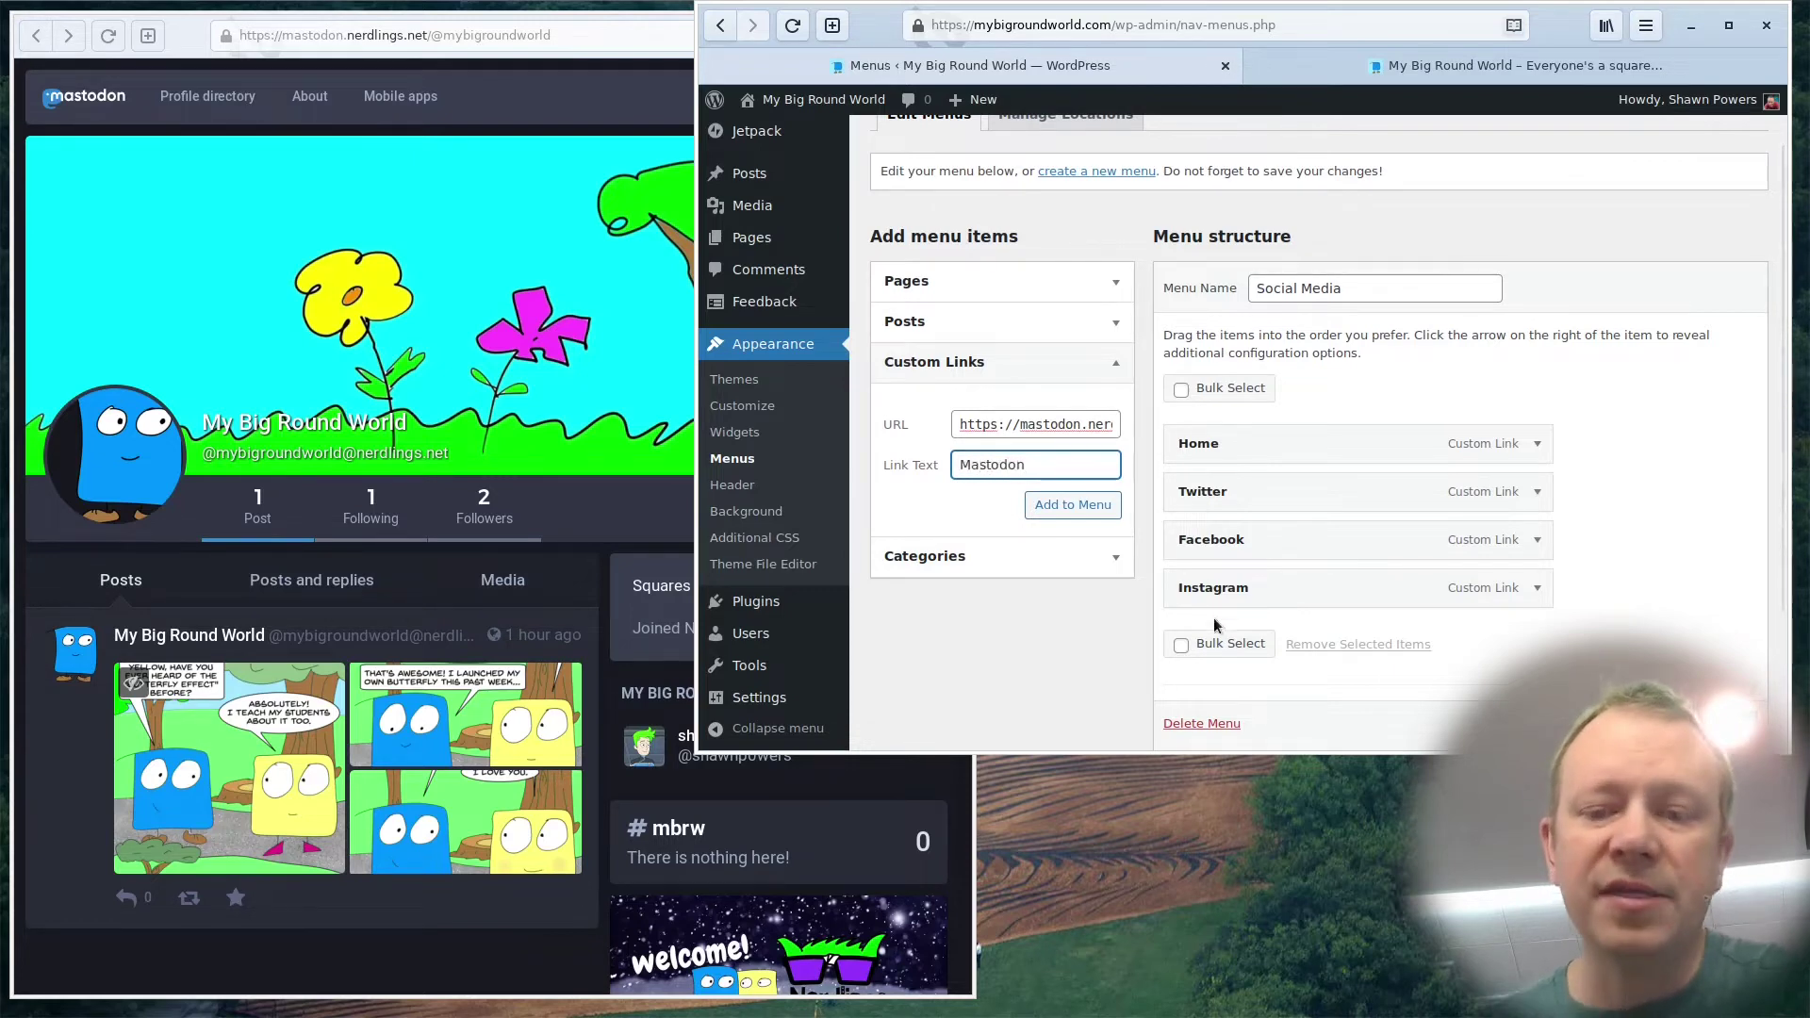
Add the Mastodon custom link to the Social Media menu and expand its settings.
left_click(1082, 507)
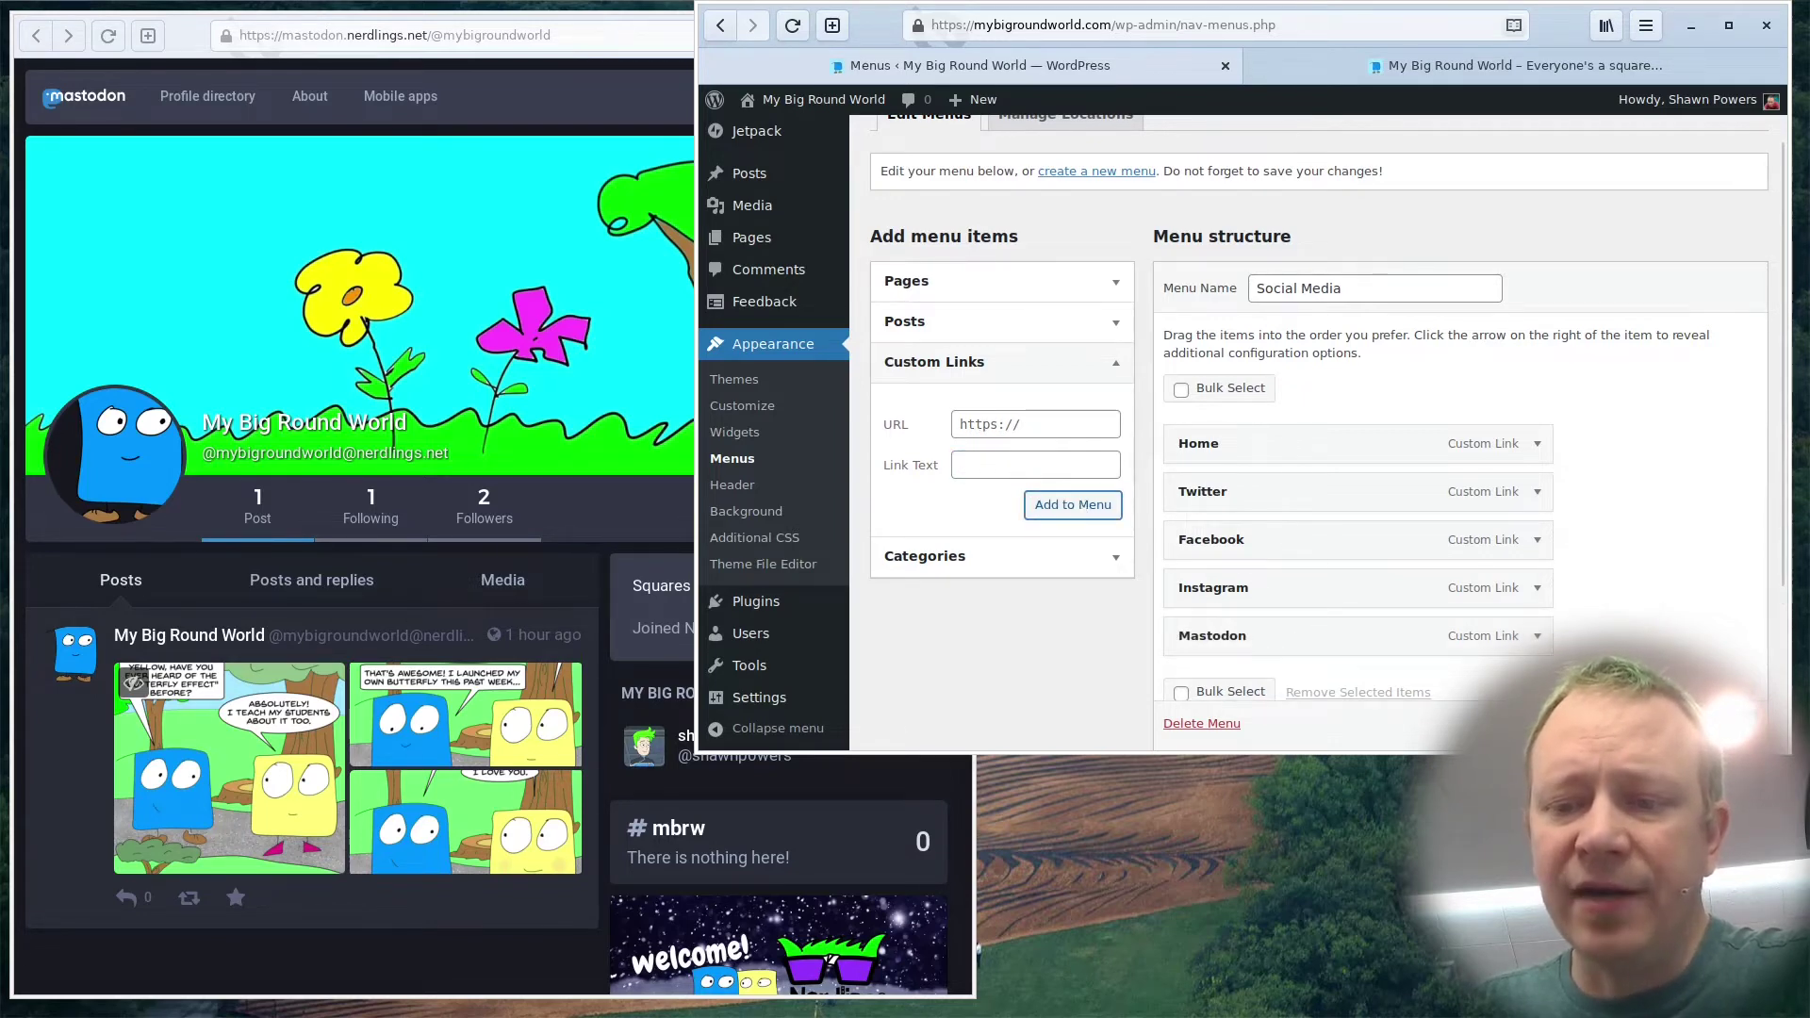
scroll(1633, 588, "down", 1)
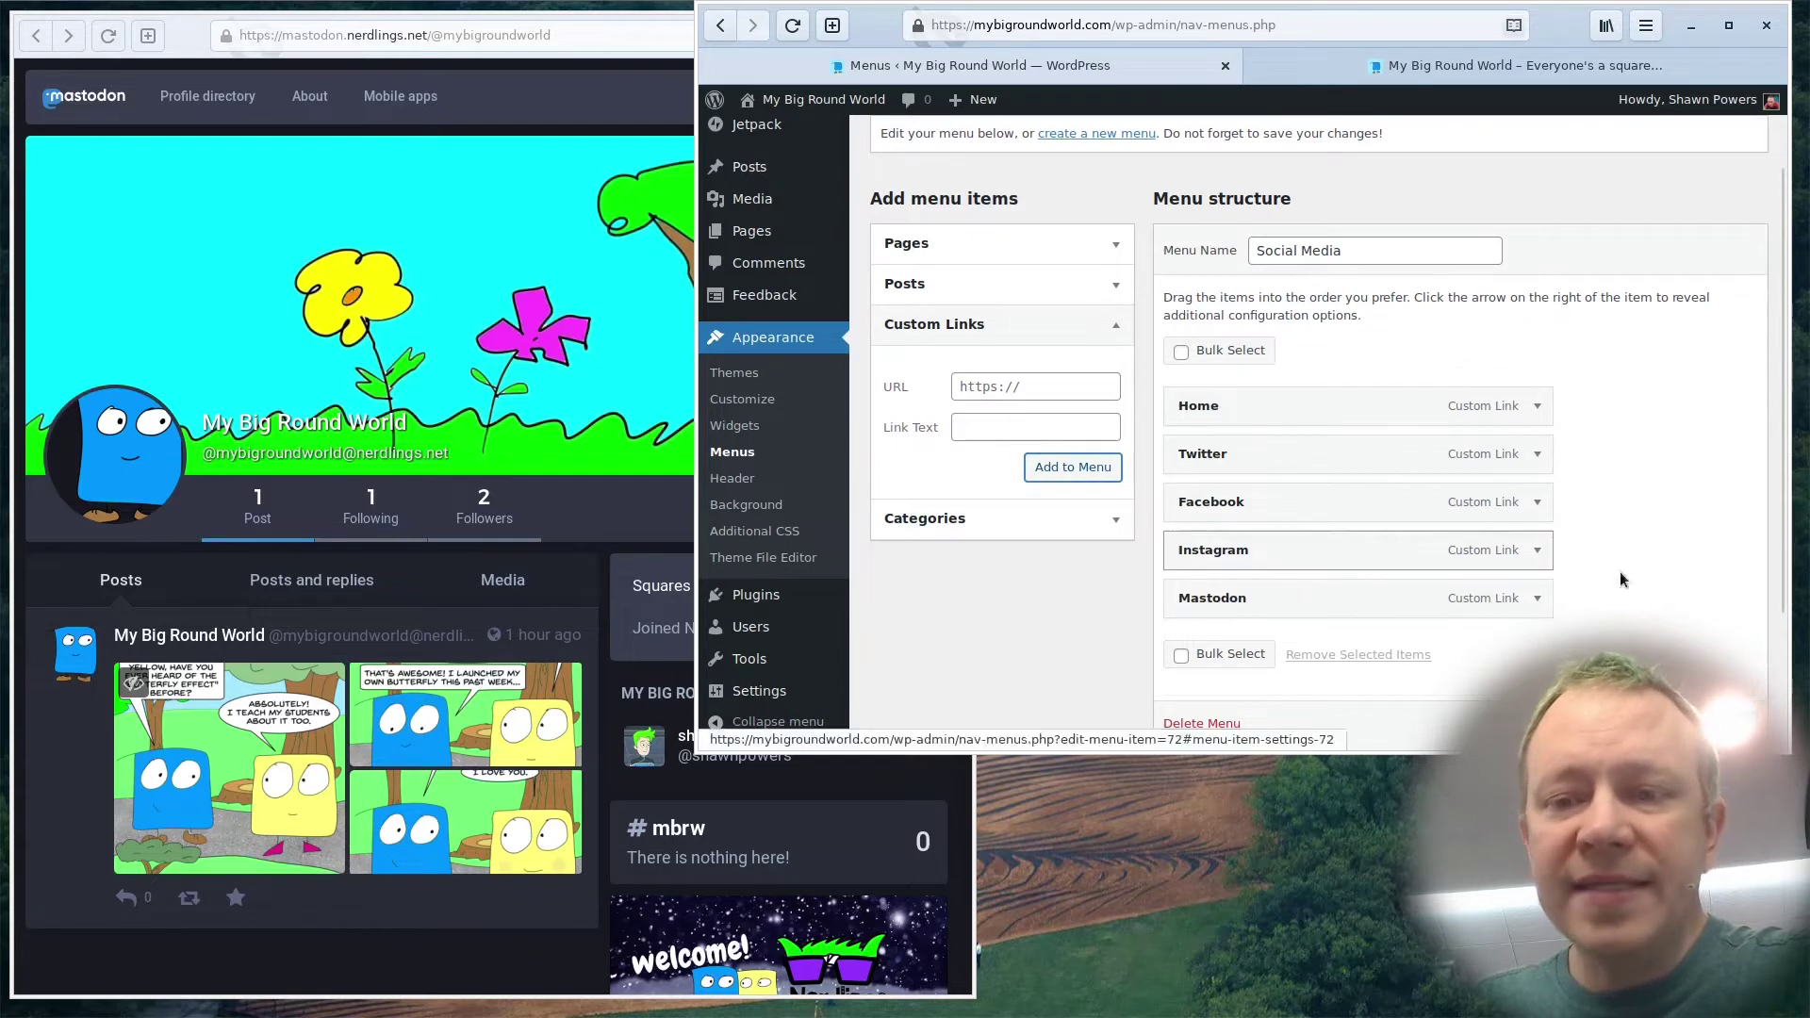
left_click(1538, 598)
scroll(1610, 525, "down", 3)
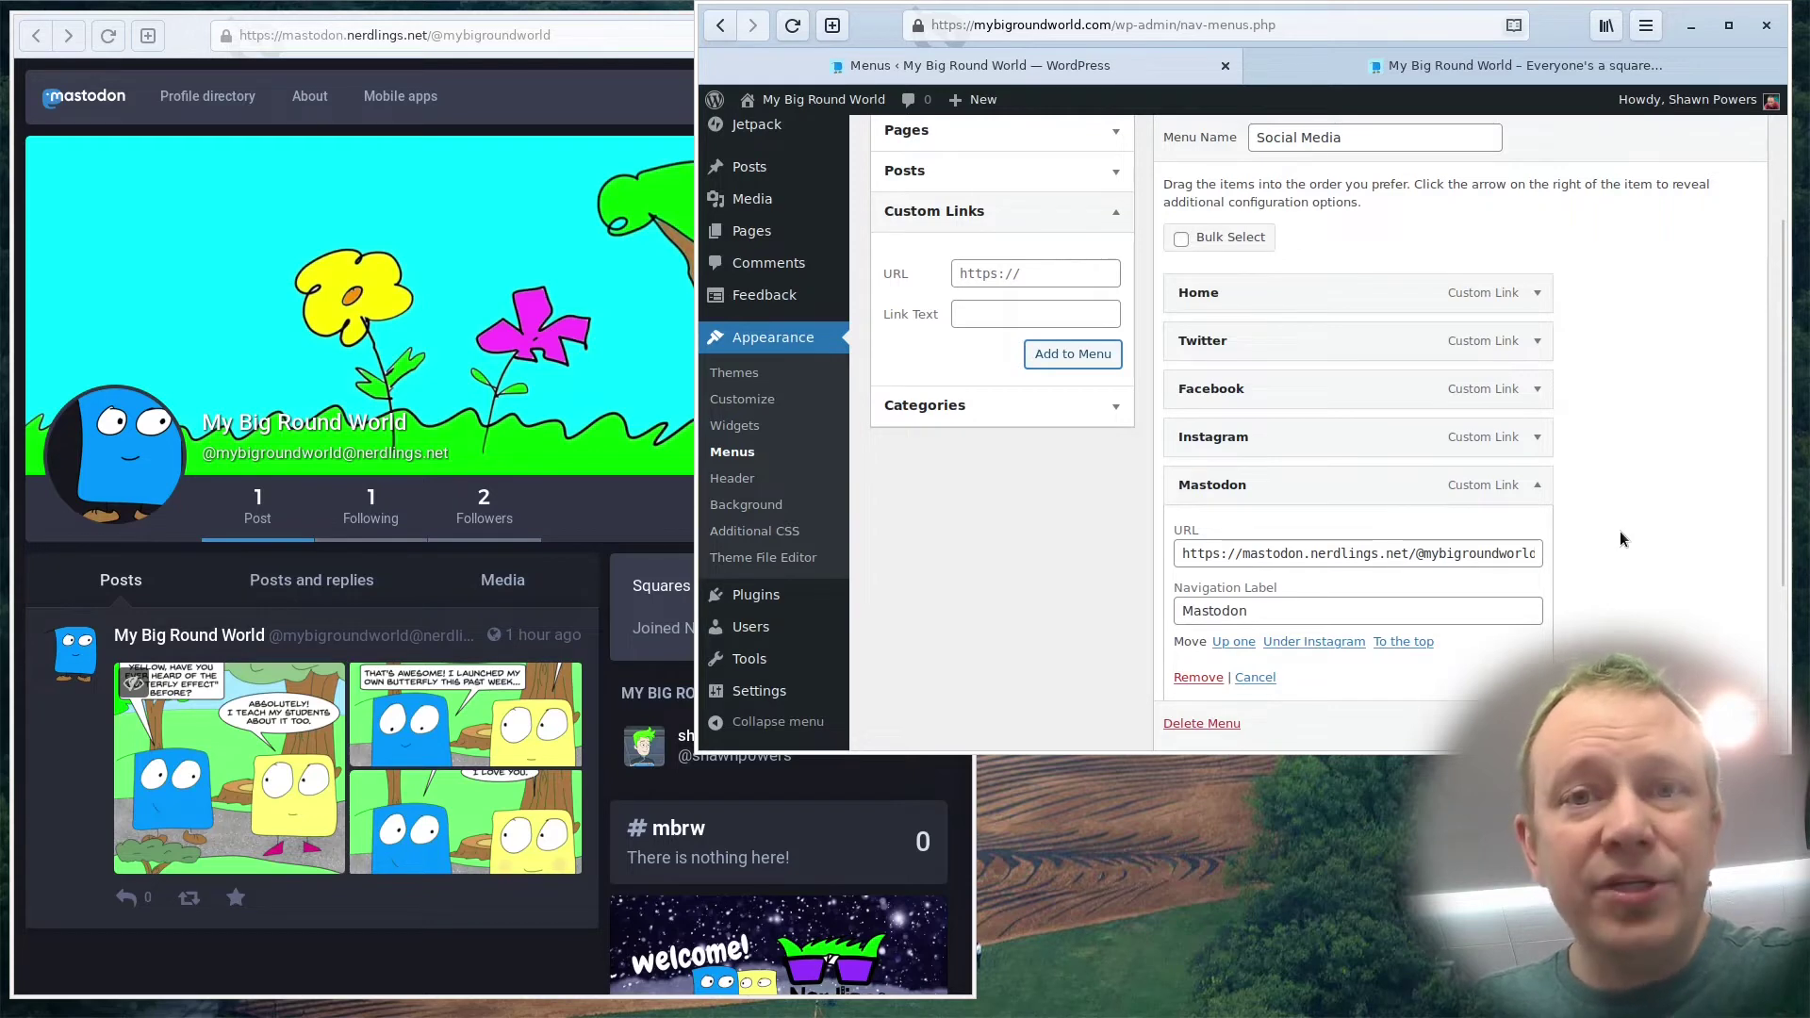
scroll(1629, 520, "up", 5)
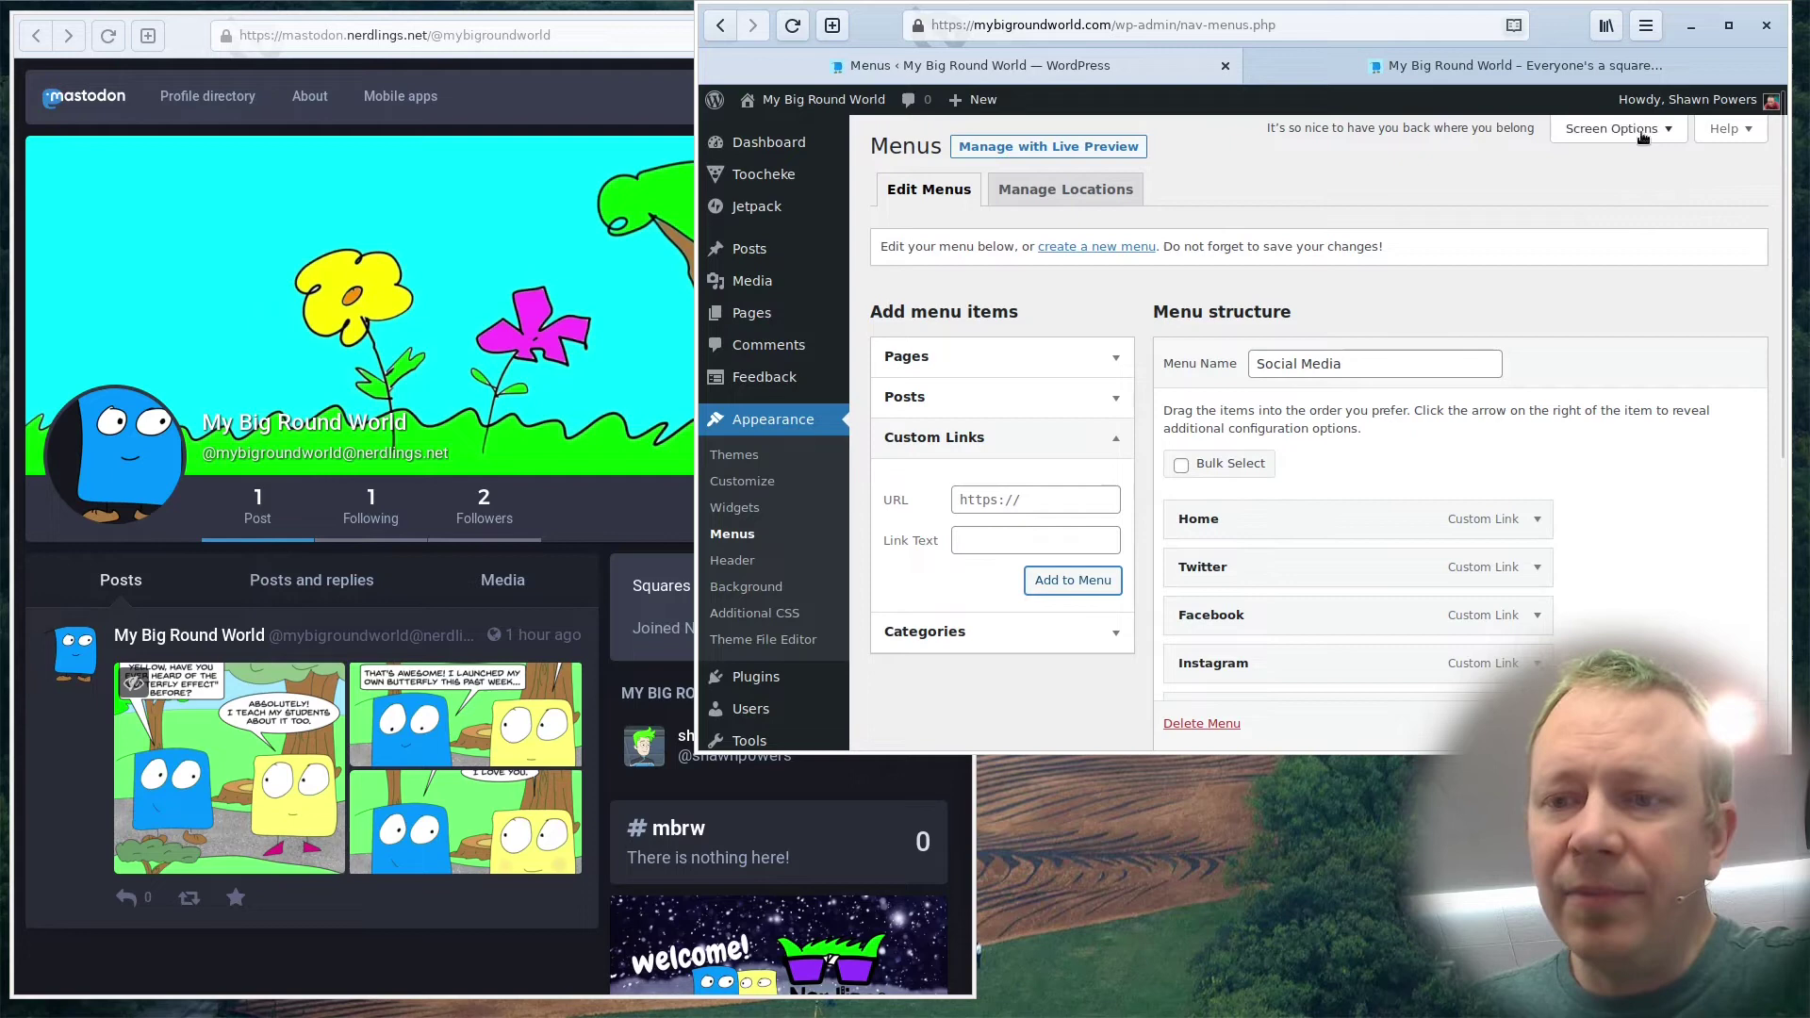
Enable Link Relationship (XFN) in the Menus page's Screen Options.
left_click(1670, 131)
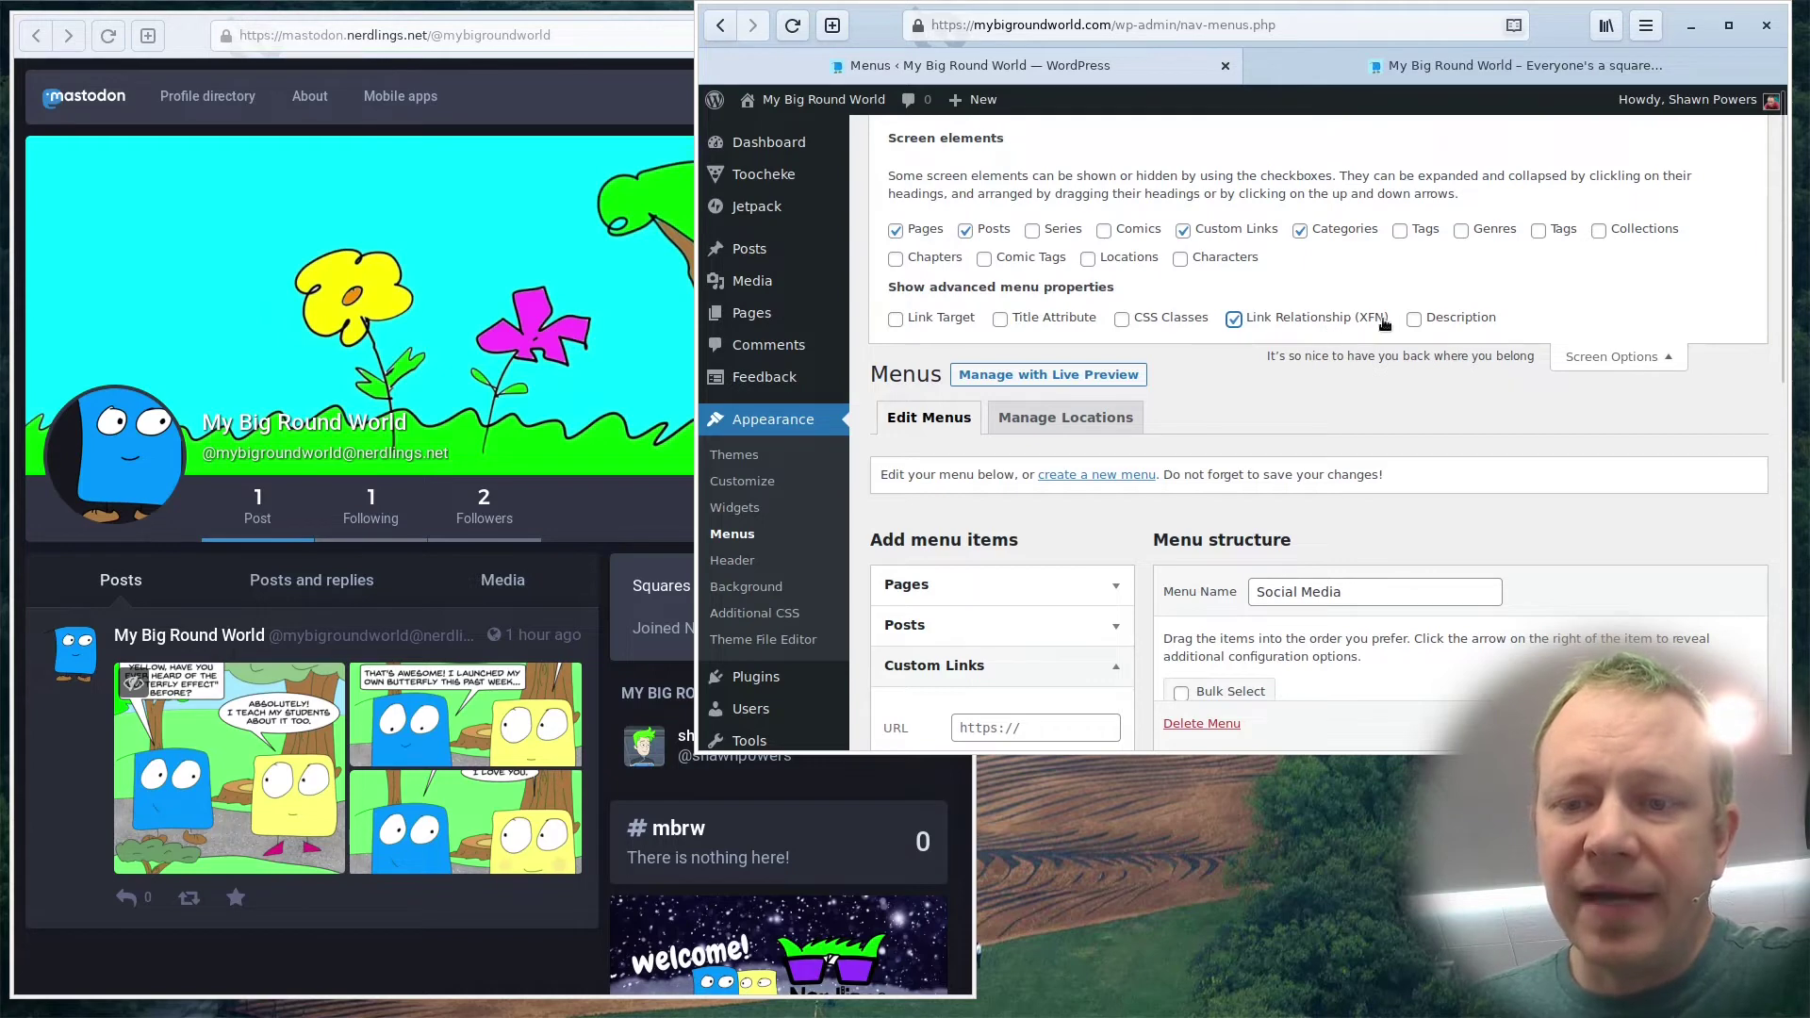
left_click(1641, 364)
Give the Mastodon item Link Relationship (XFN) 'me' and save the Social Media menu.
scroll(1664, 413, "down", 5)
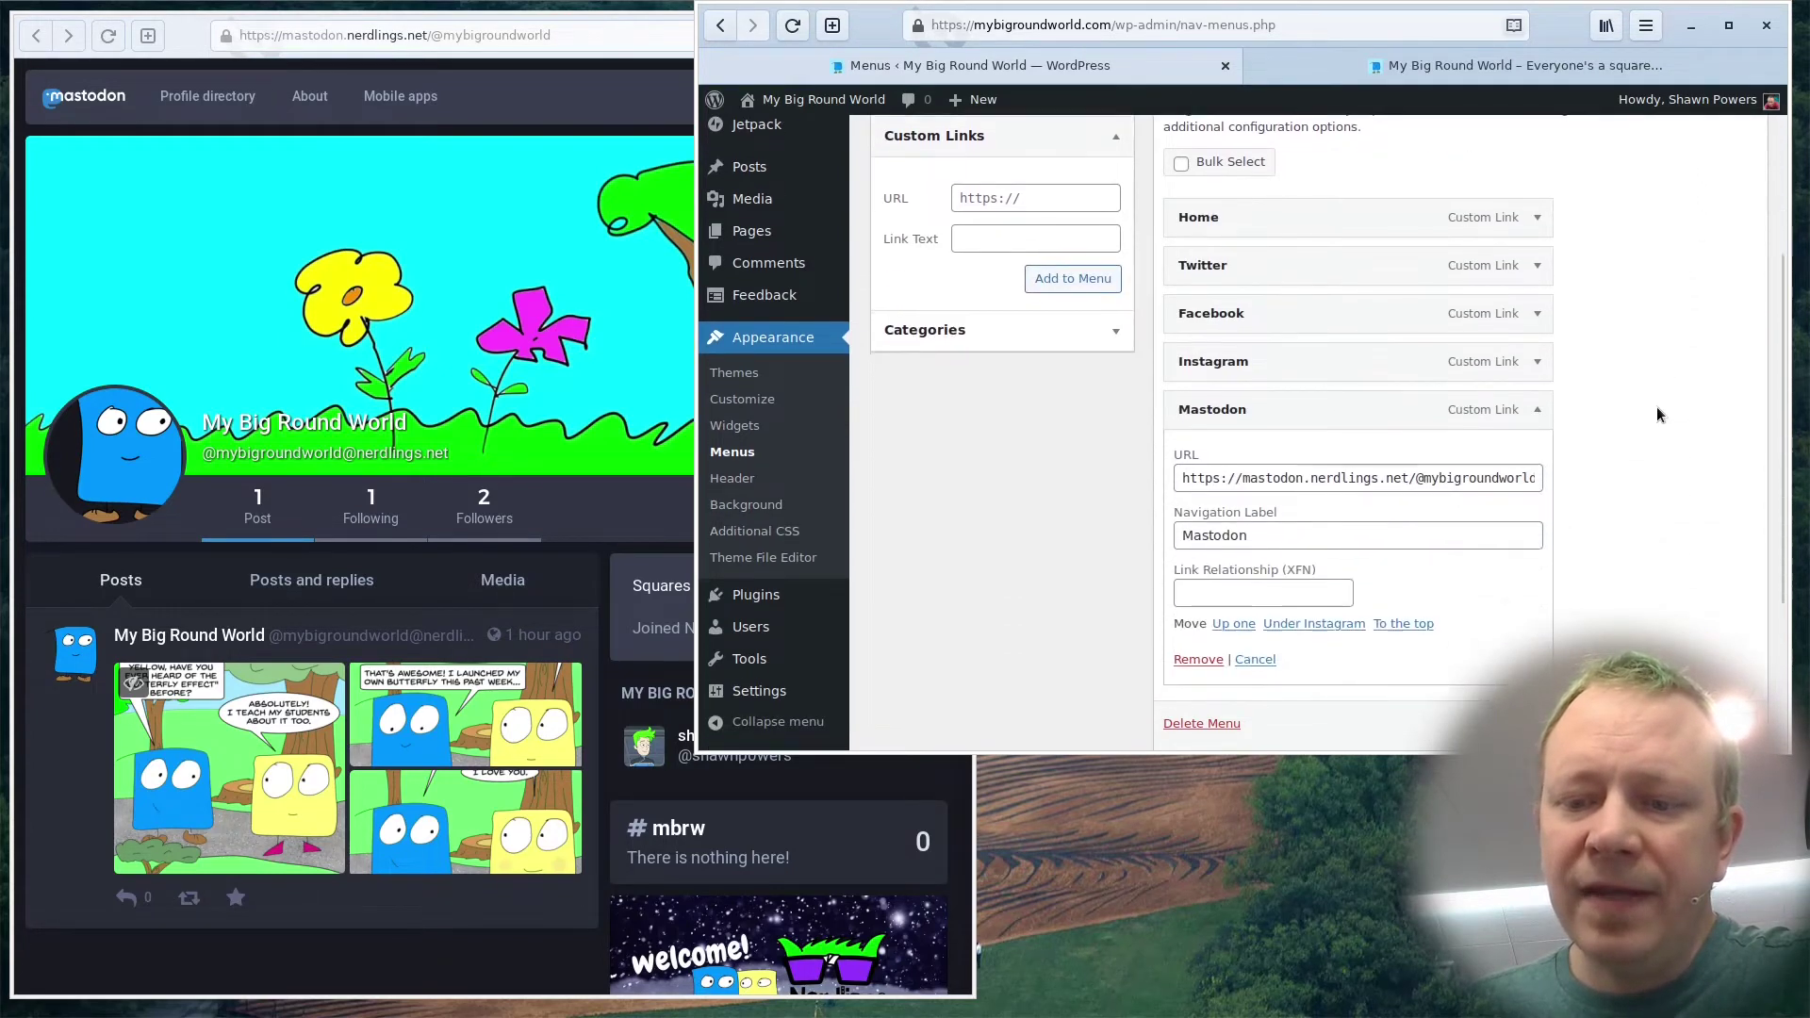
left_click(1247, 560)
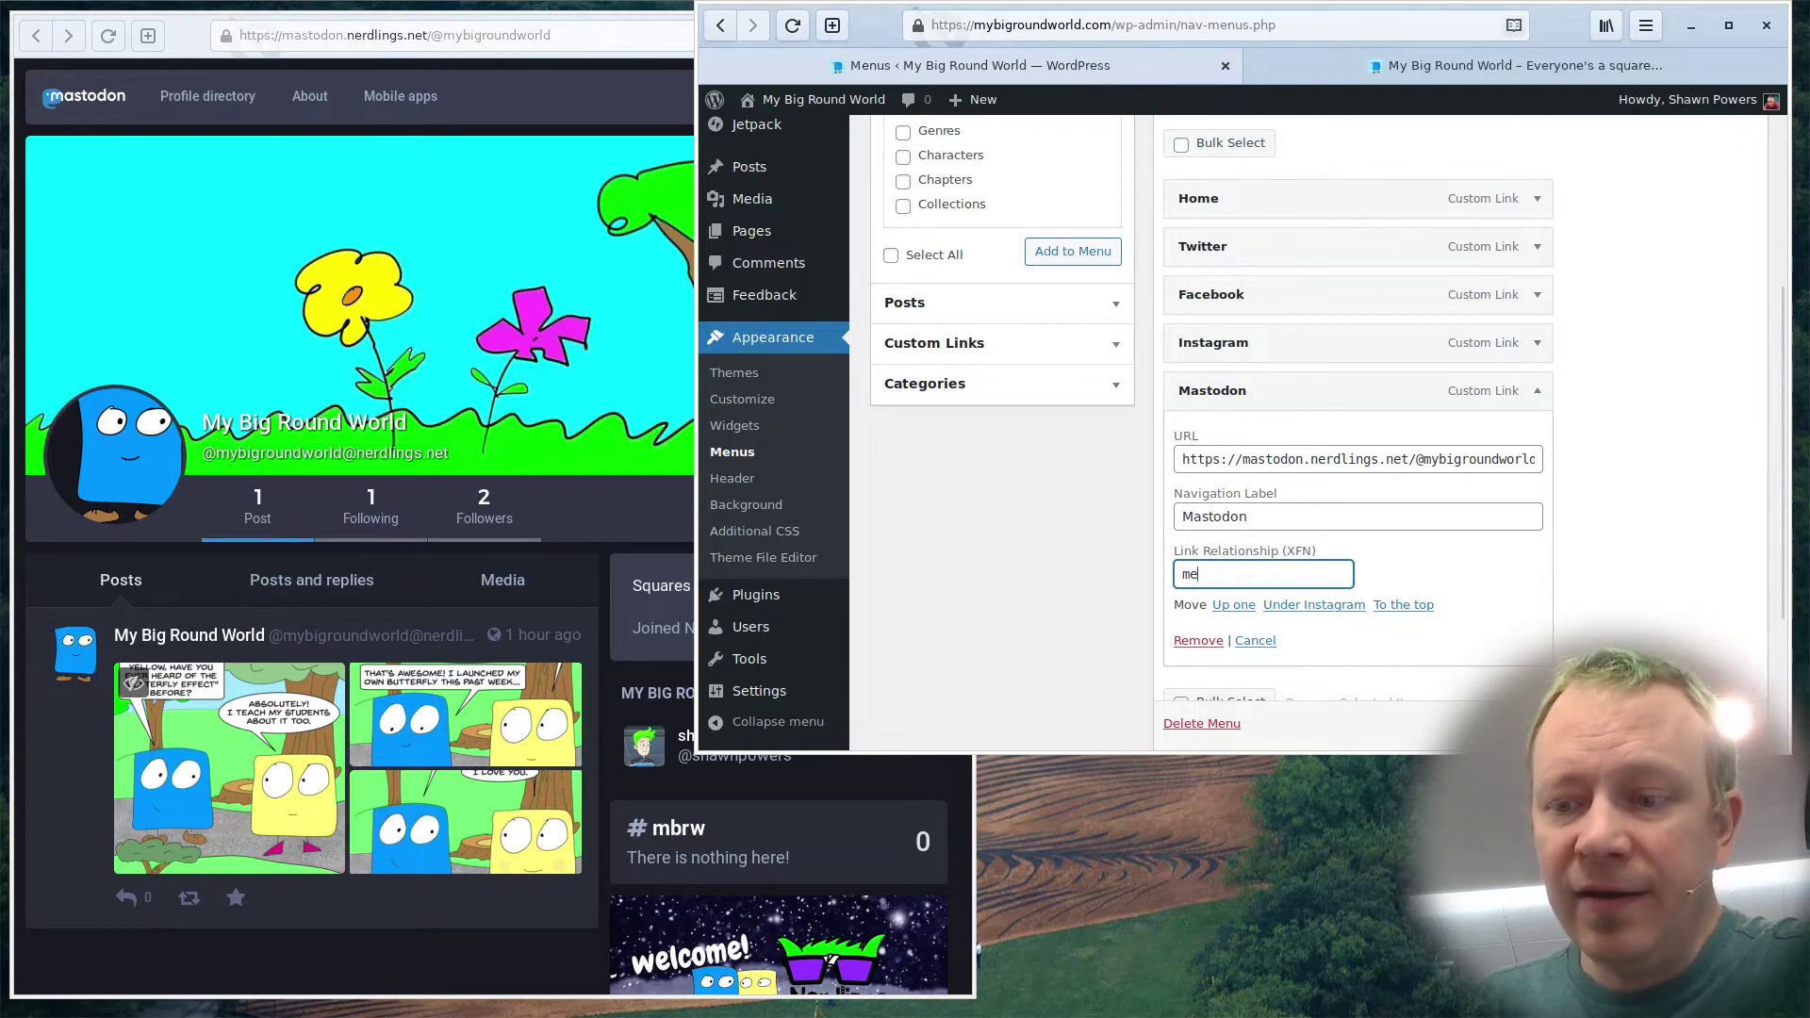
scroll(1711, 723, "down", 1)
left_click(1711, 723)
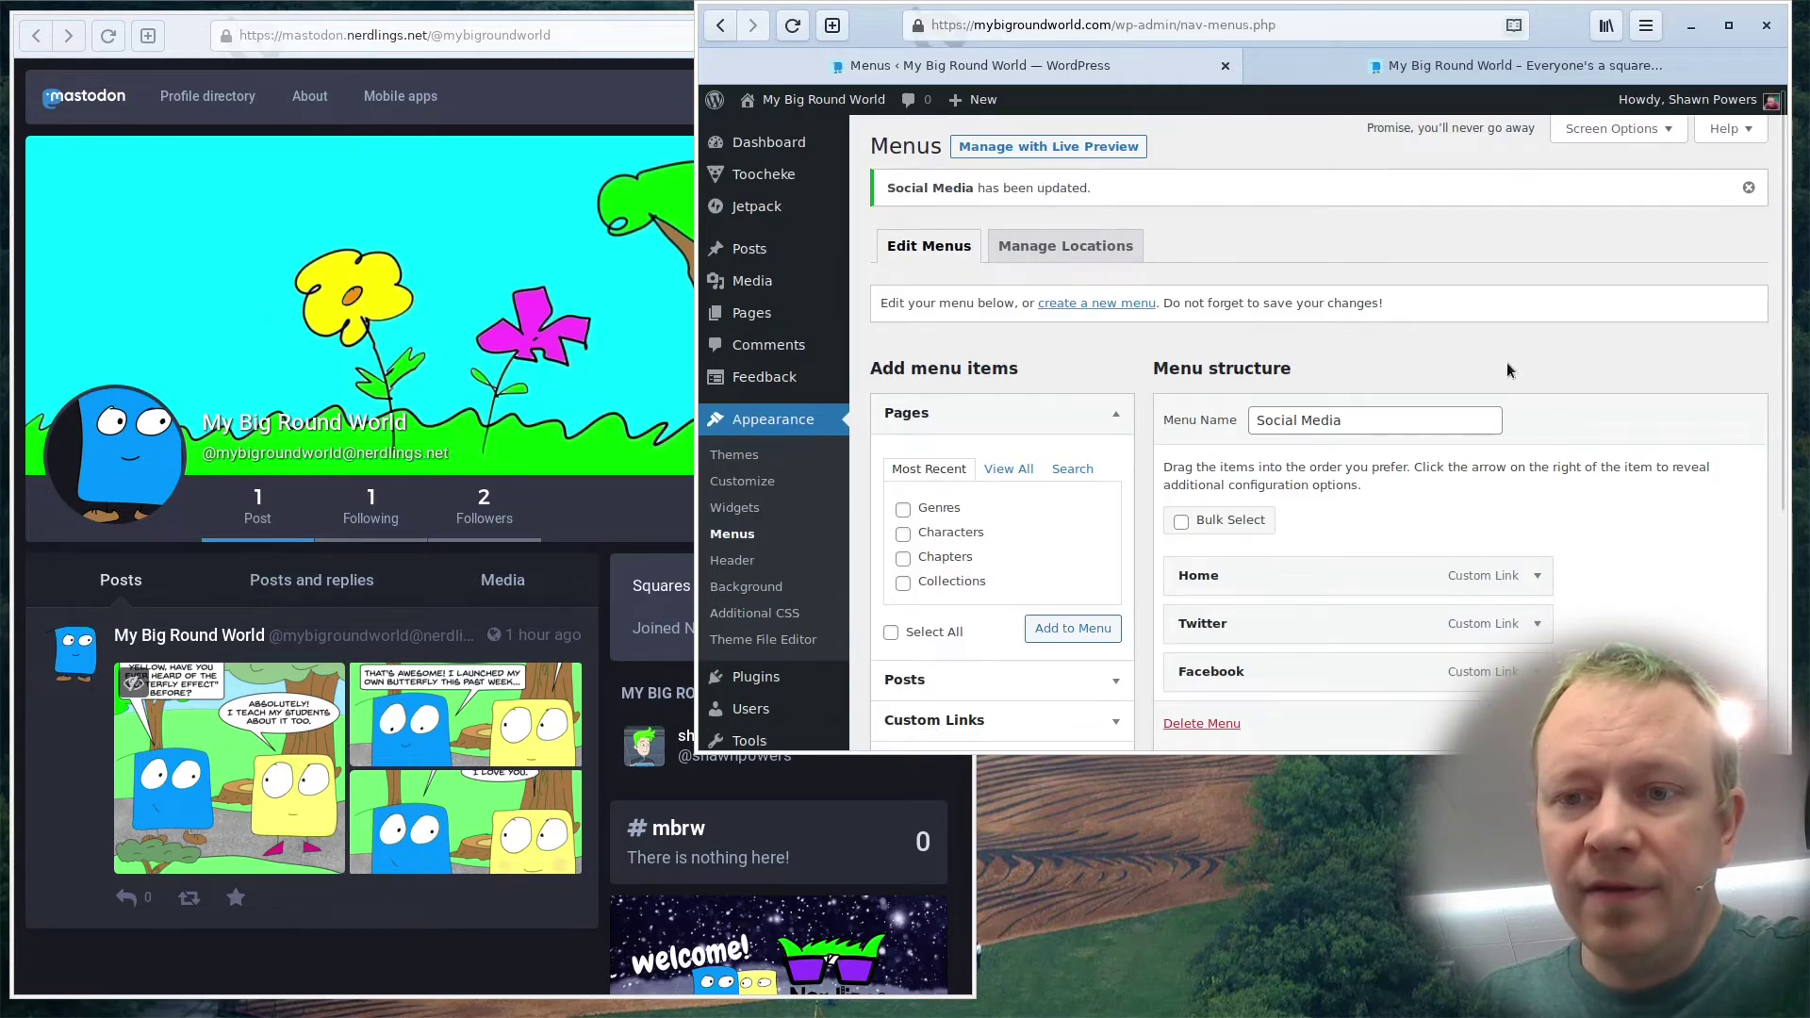
Reload the site's front page to confirm Mastodon now appears in its menu.
left_click(1312, 62)
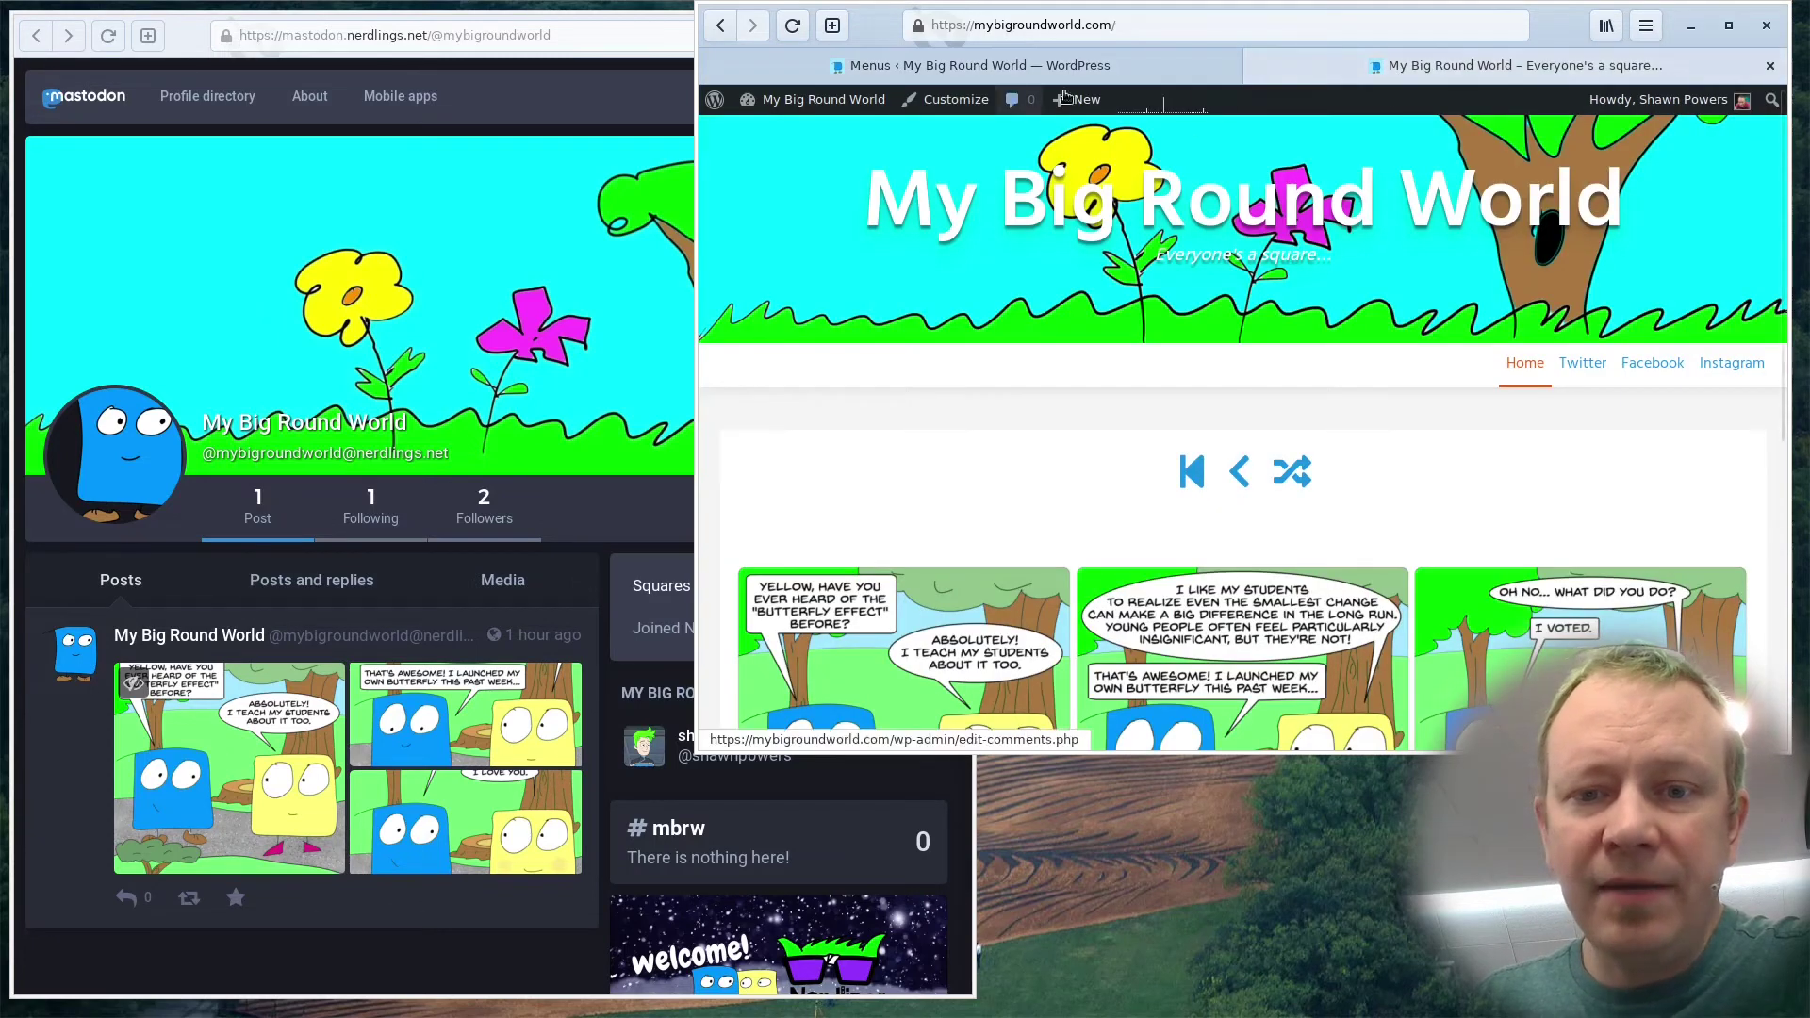
key("F5")
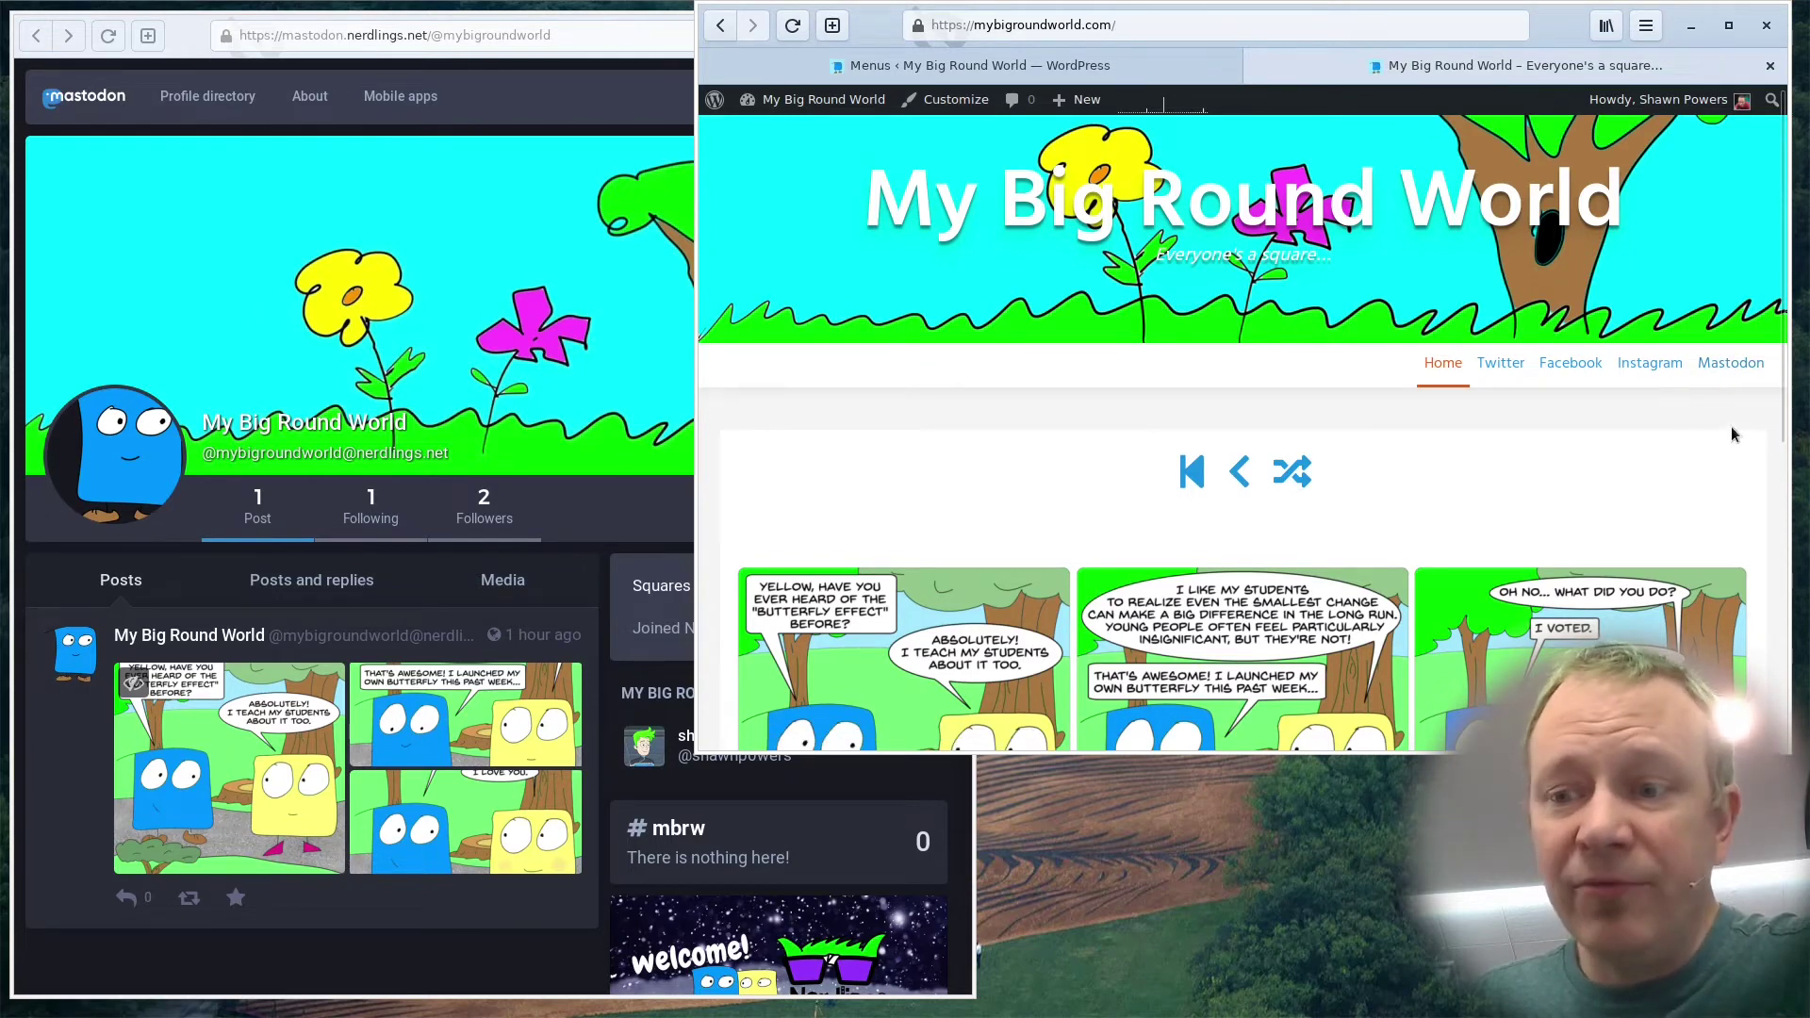
left_click(196, 43)
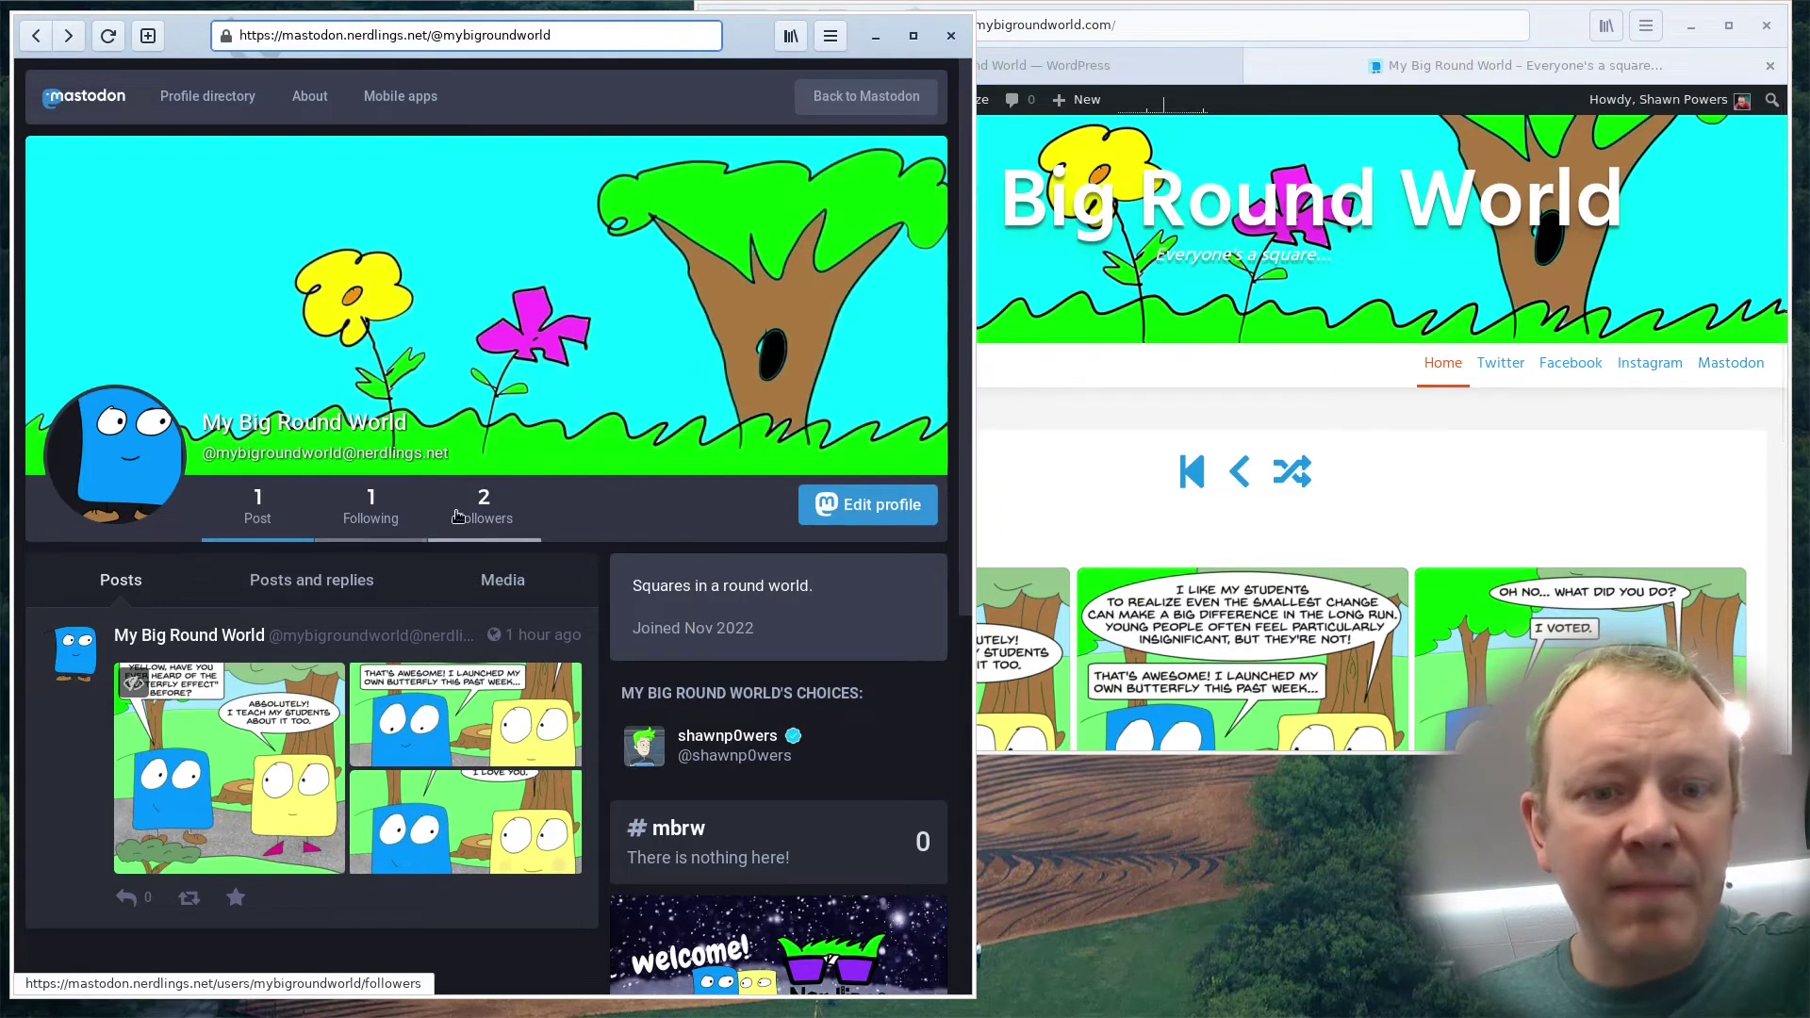
Open Mastodon's Edit profile page and scroll down to the Profile metadata rows.
left_click(867, 505)
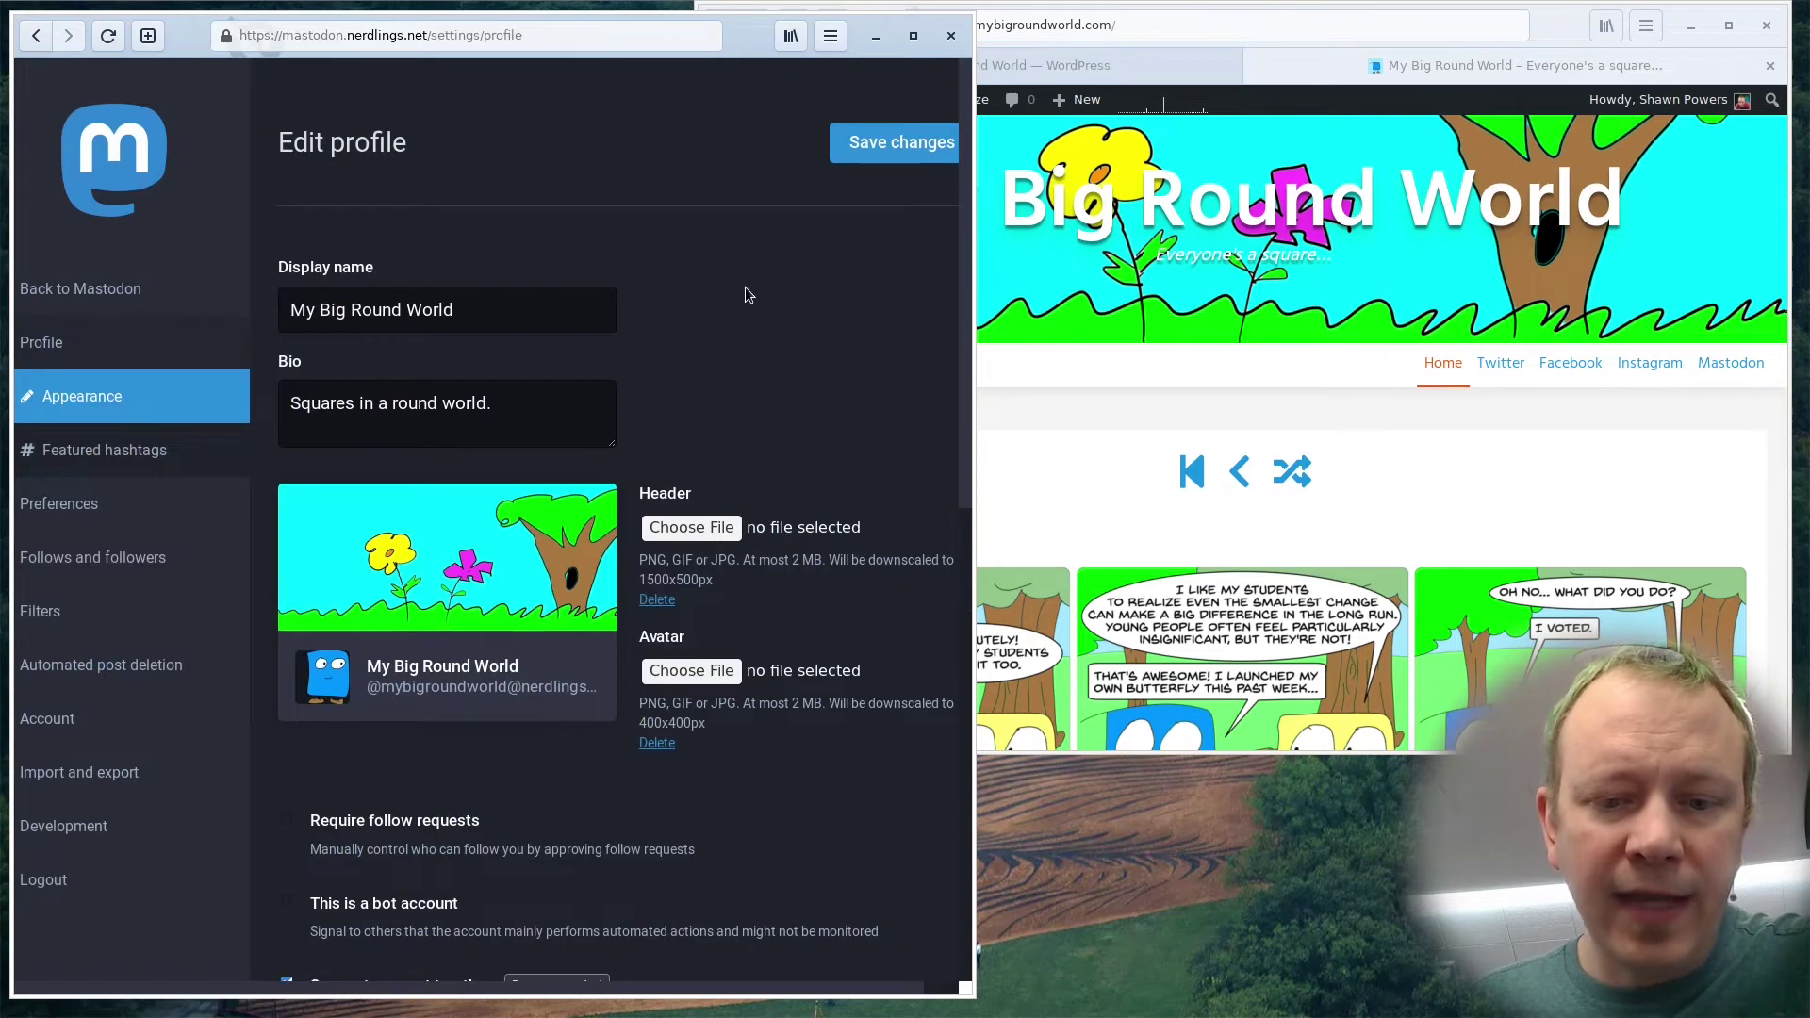
scroll(721, 304, "down", 7)
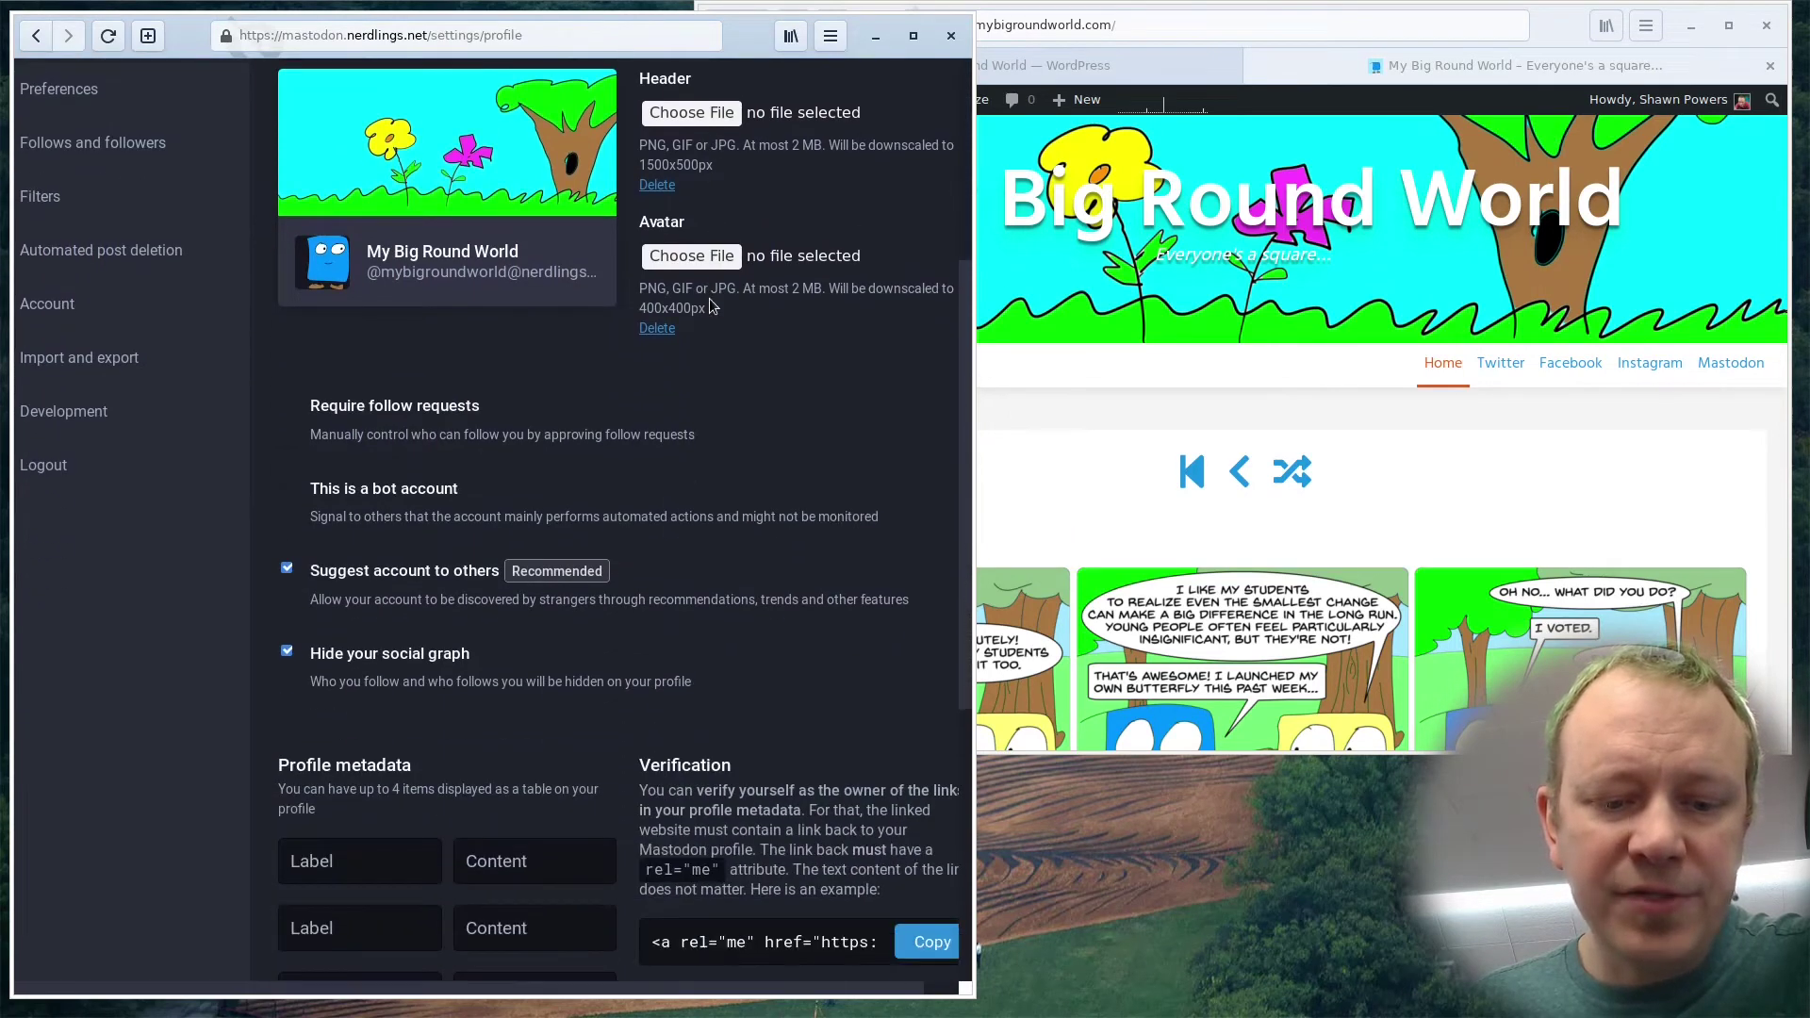
scroll(710, 301, "down", 1)
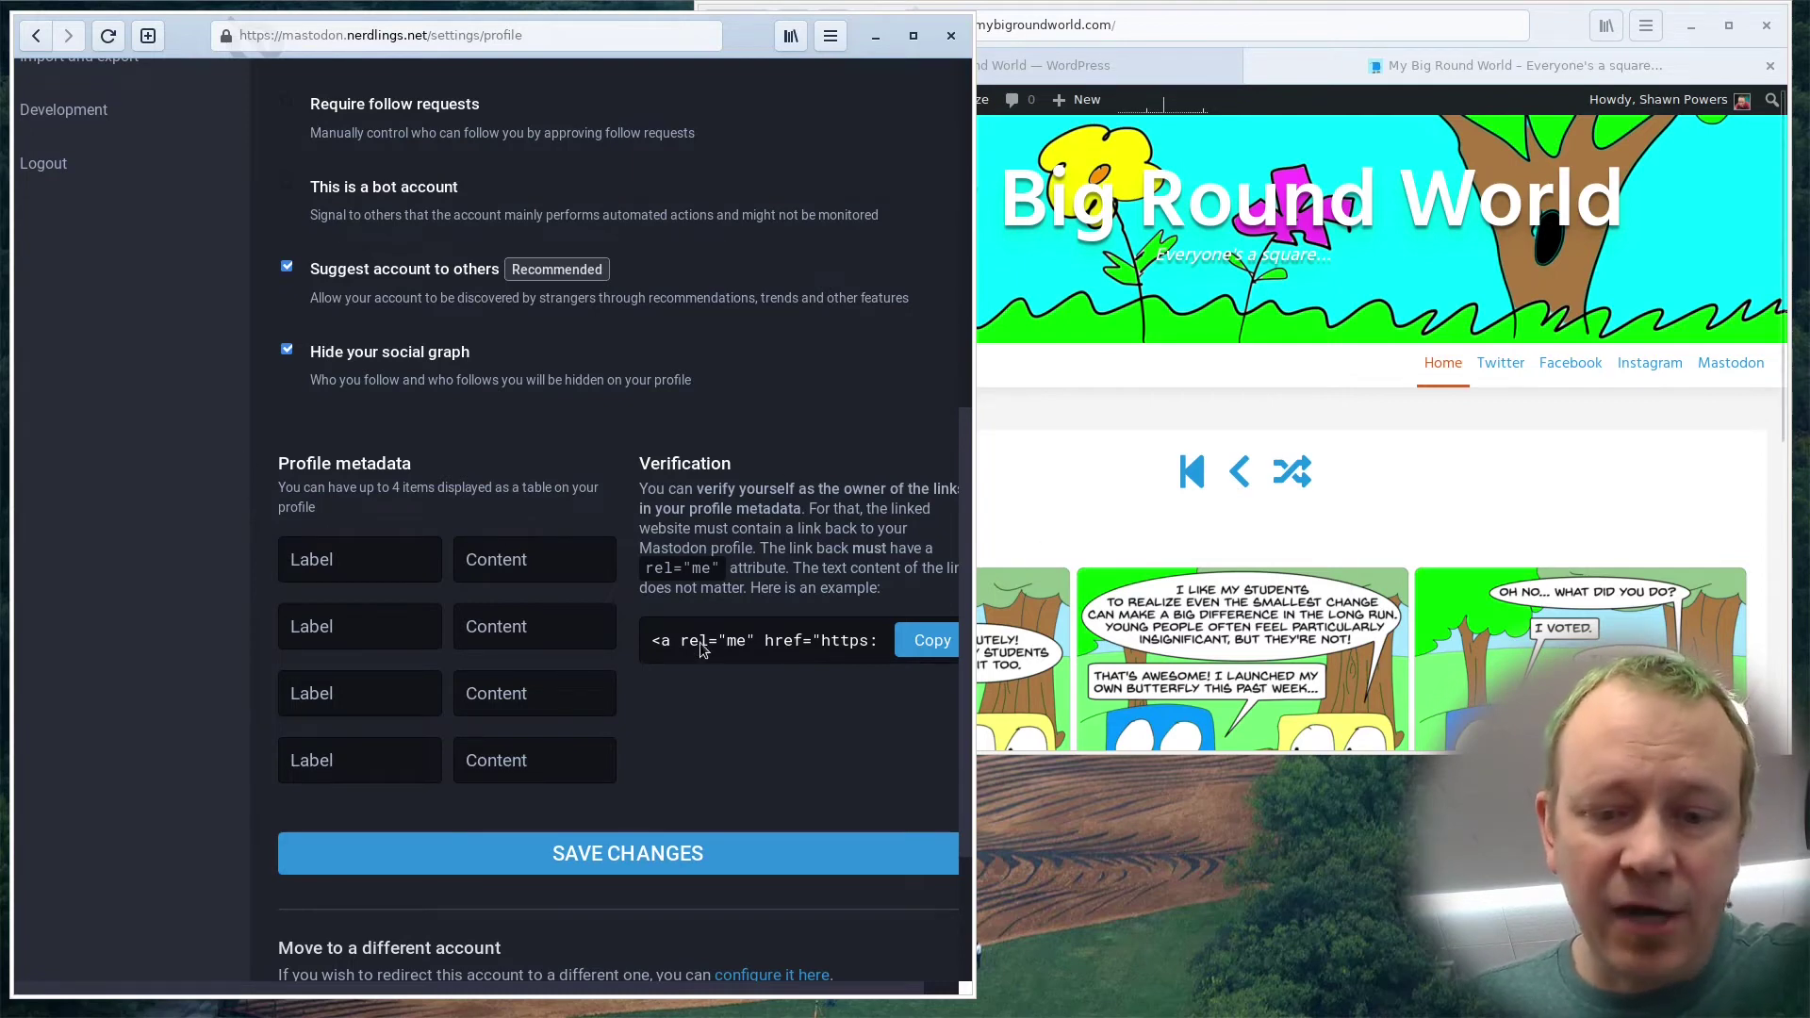
Label the first profile metadata field 'Website:' and copy the site's address from the WordPress window.
left_click(348, 562)
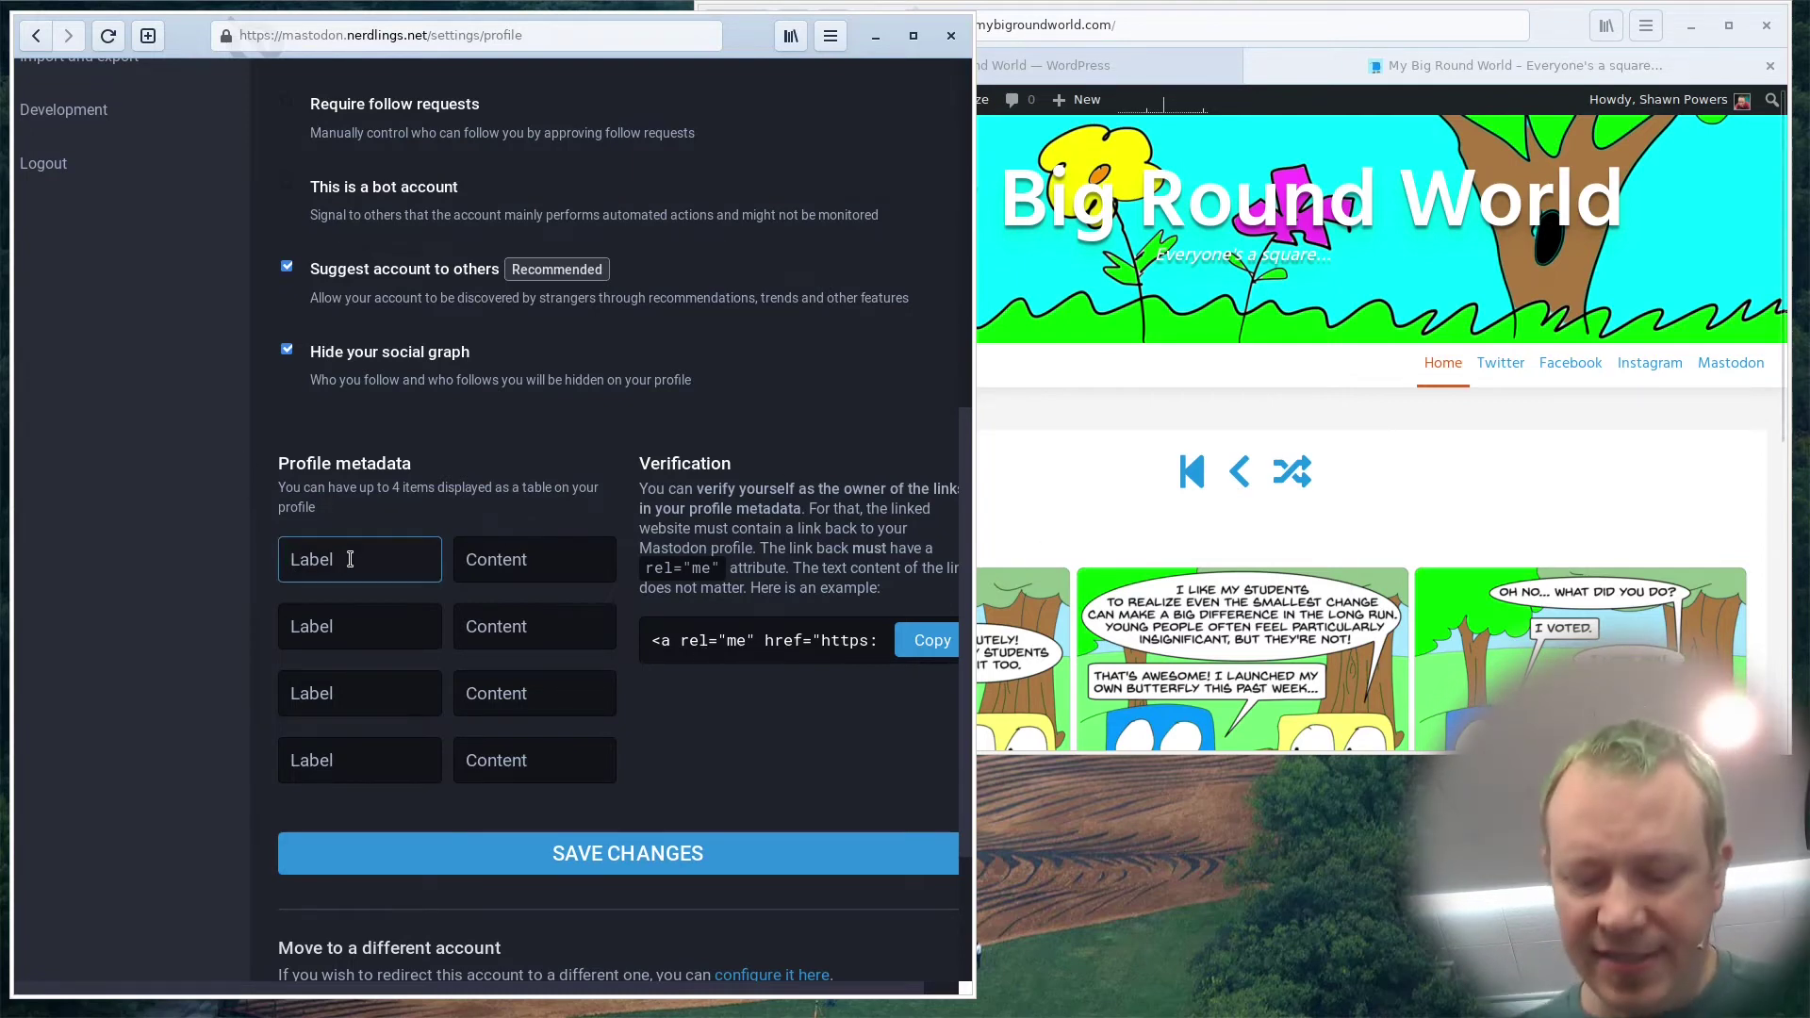
type("Website:")
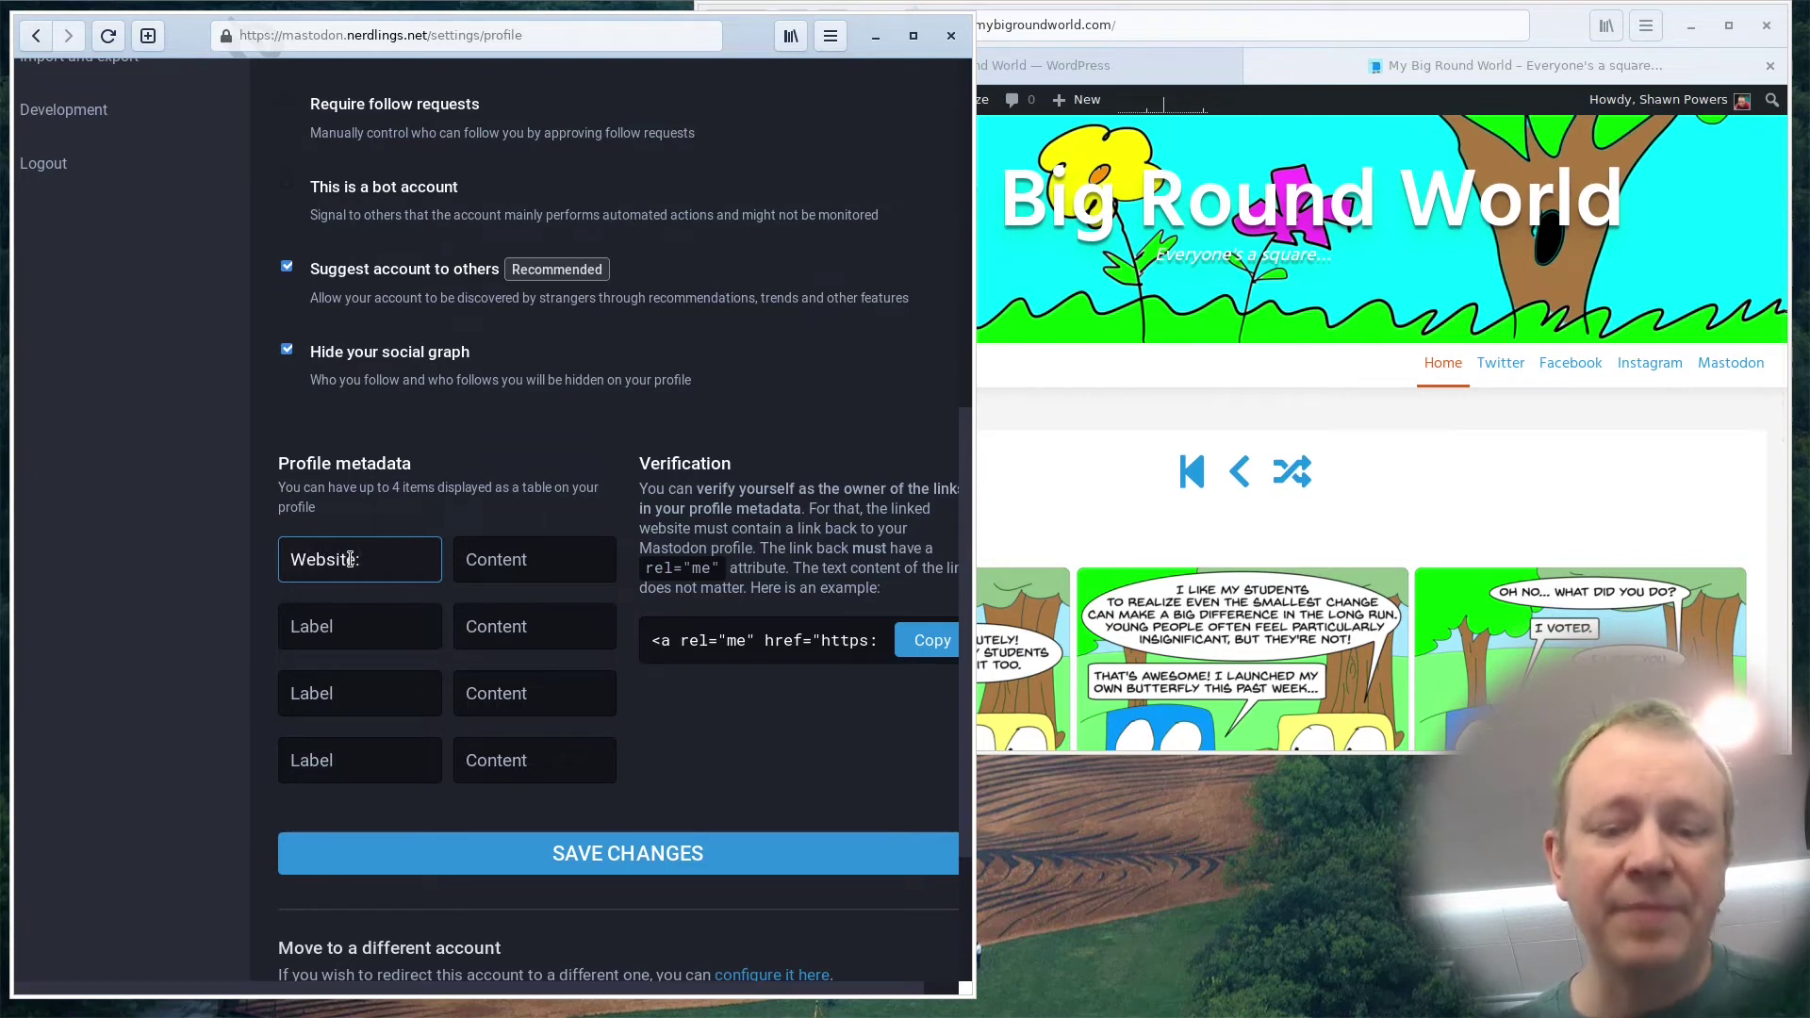
key("Tab")
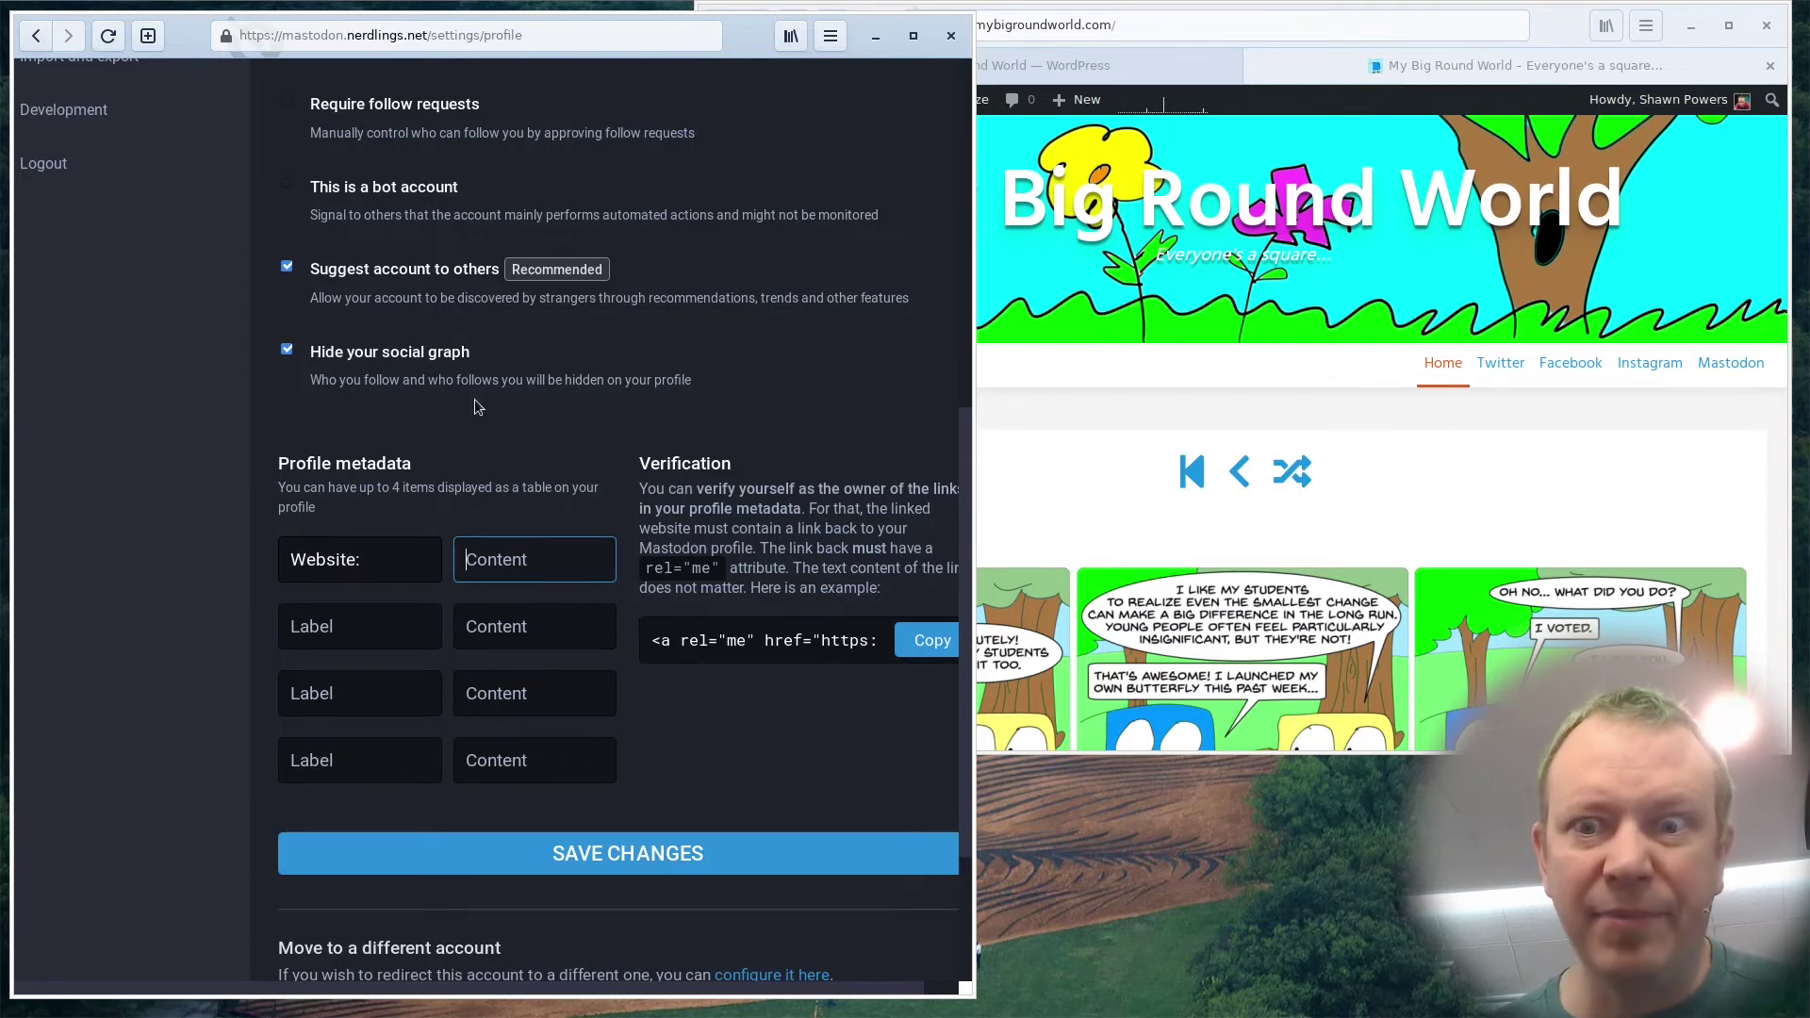
left_click(1179, 23)
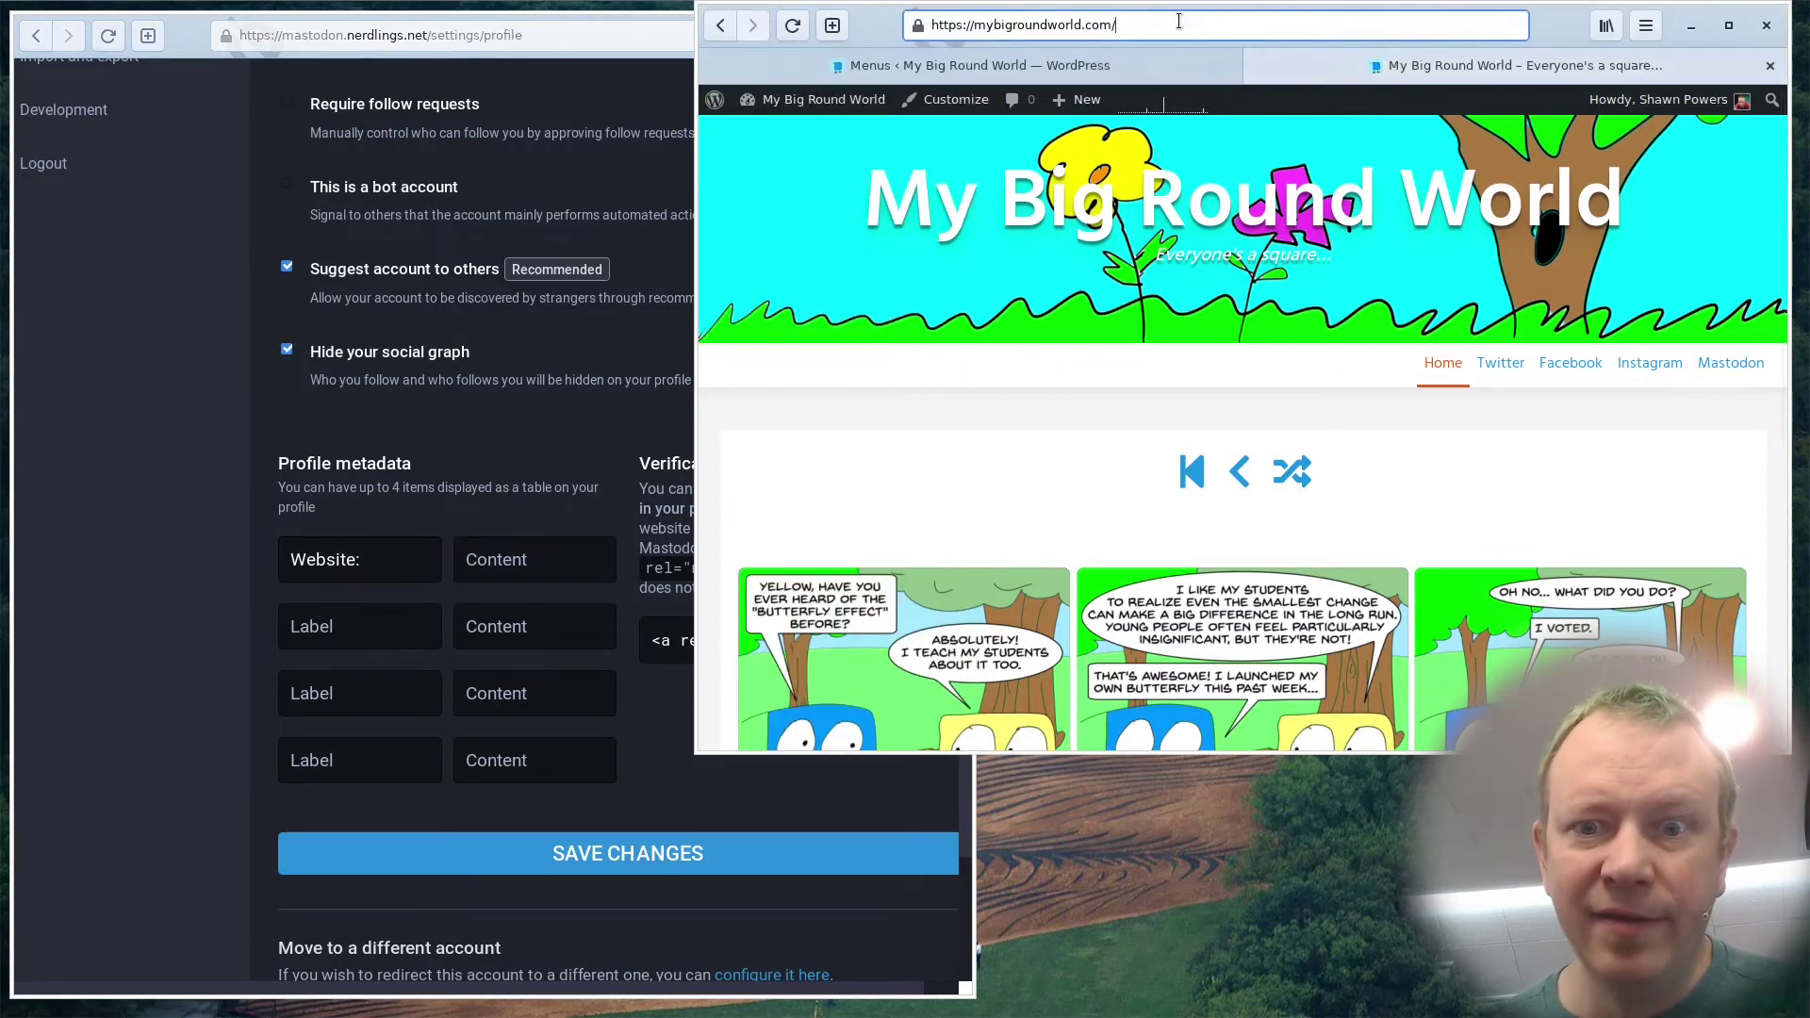
left_click(1047, 26)
right_click(1042, 23)
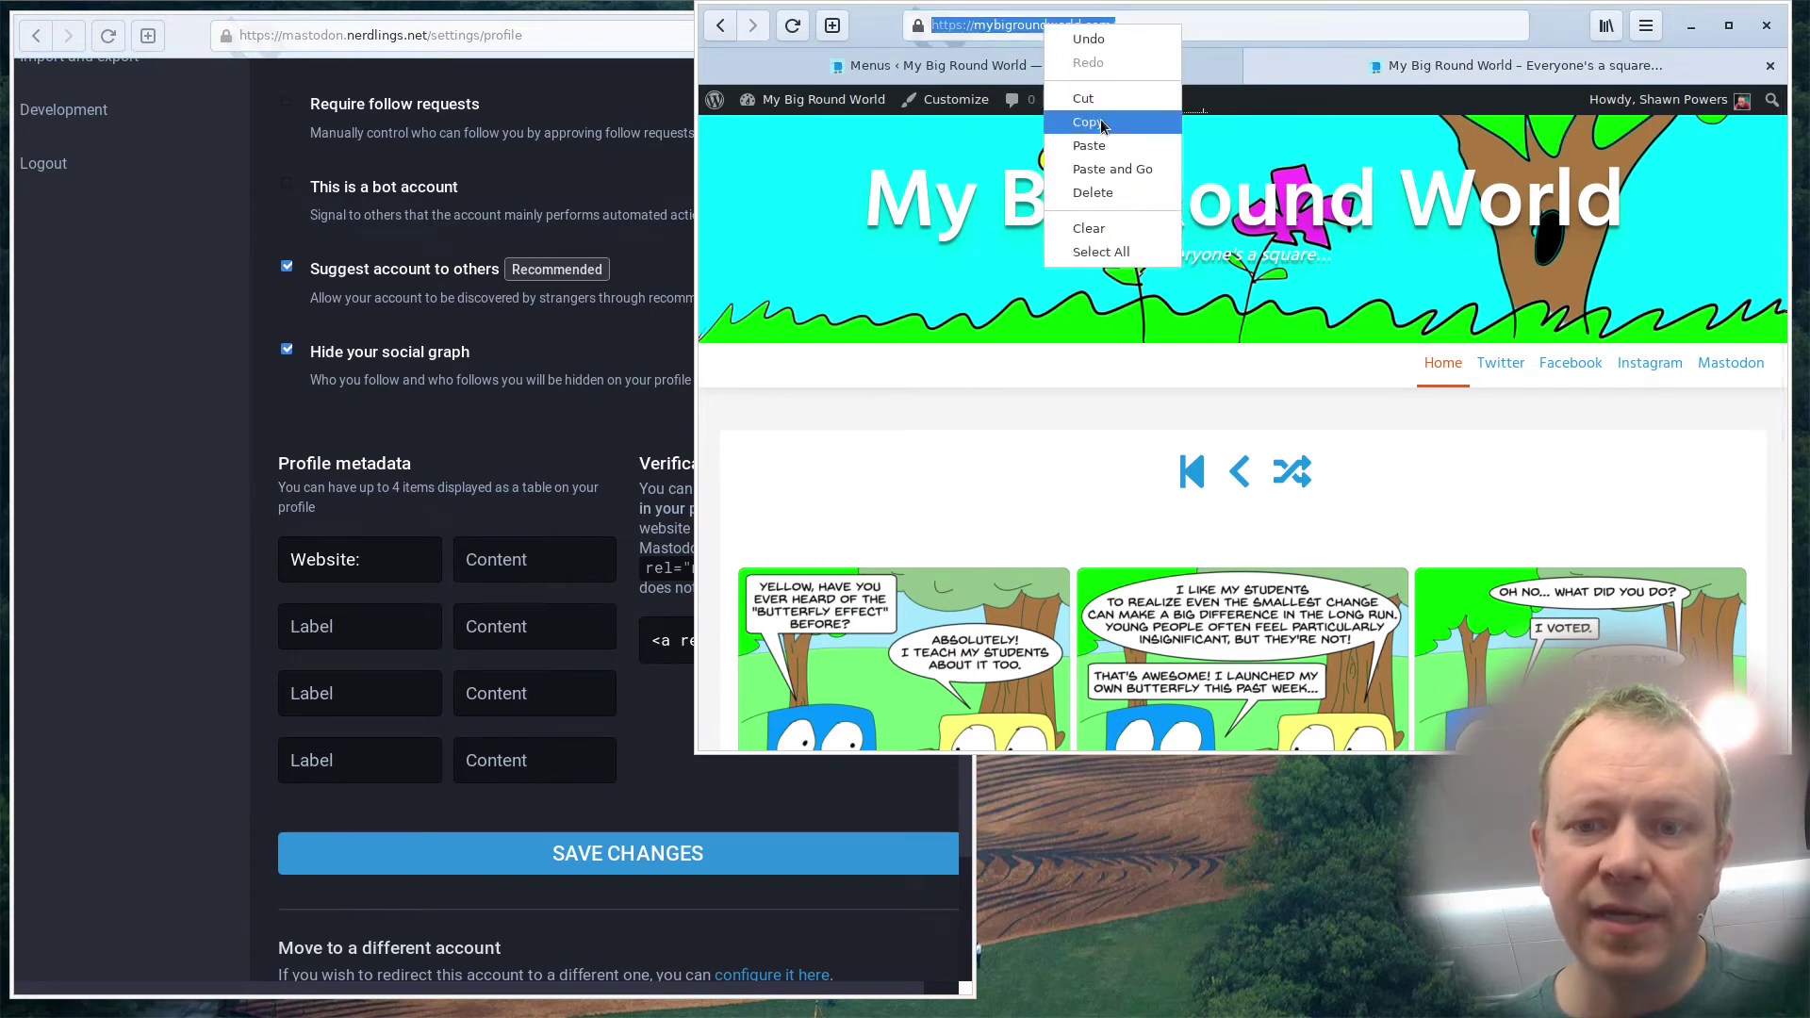
left_click(1065, 123)
Paste the site address into the field's content and save the profile changes.
left_click(630, 752)
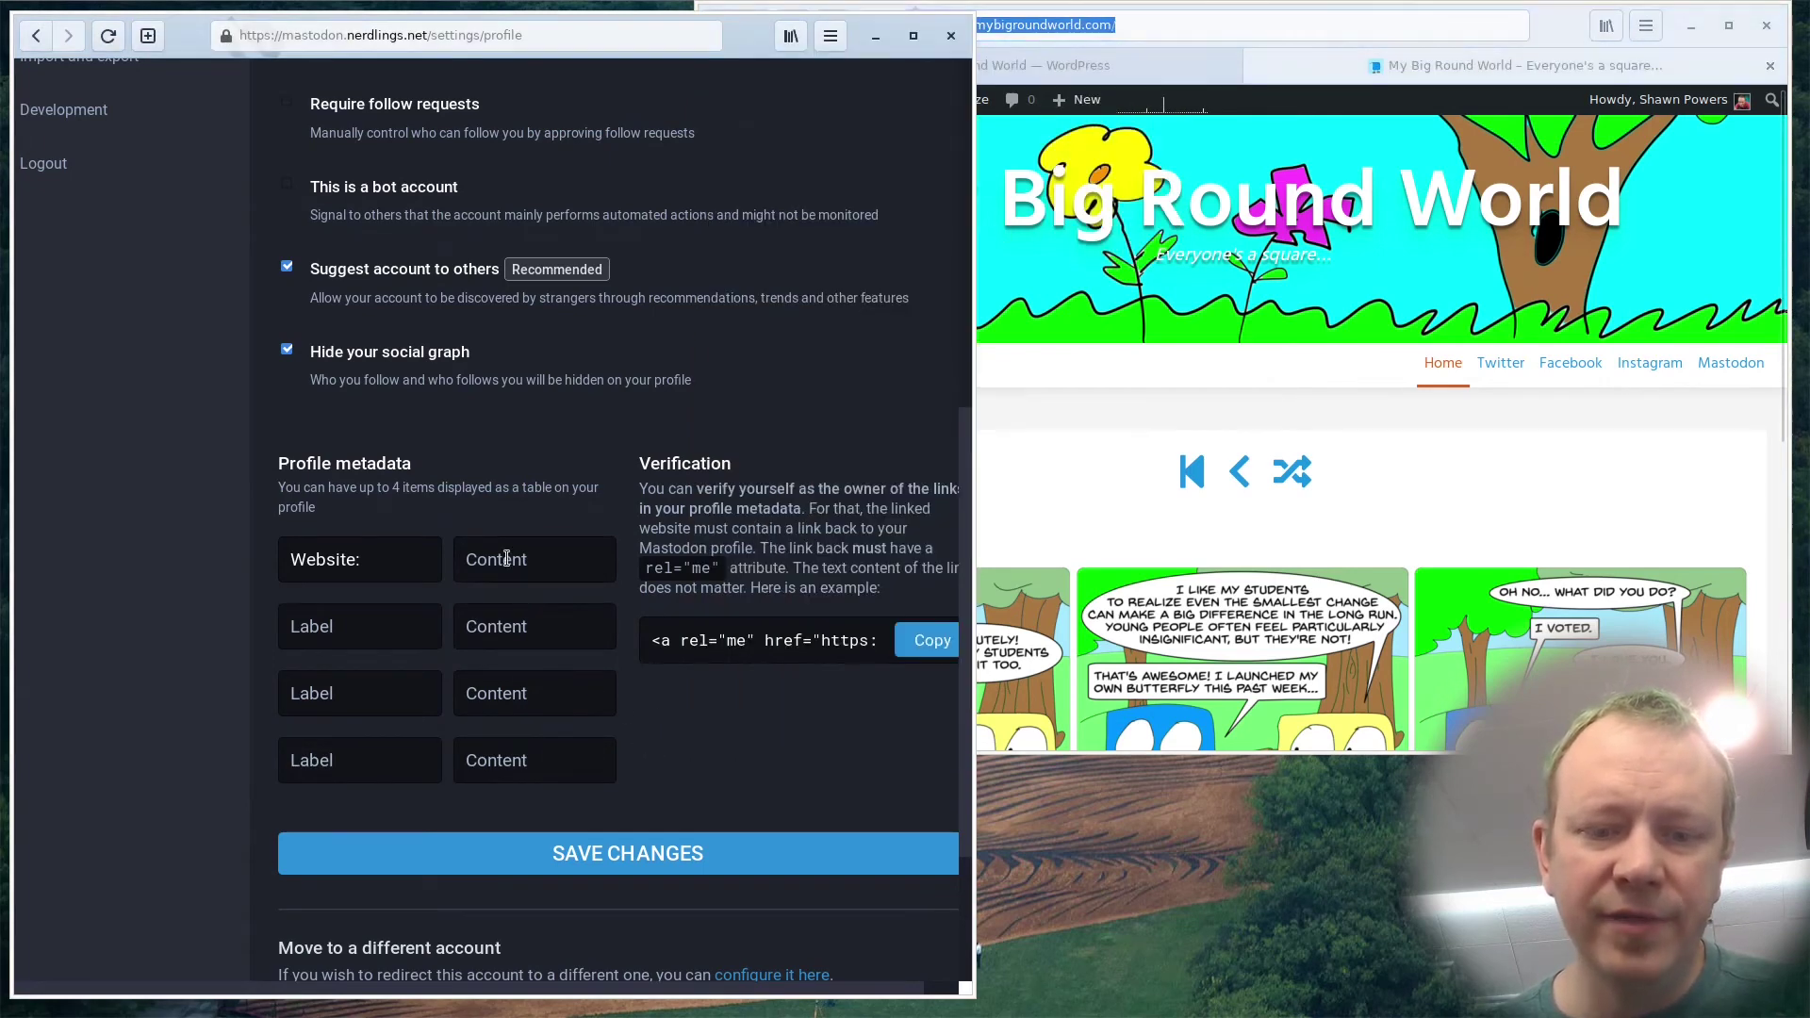
right_click(506, 561)
left_click(551, 676)
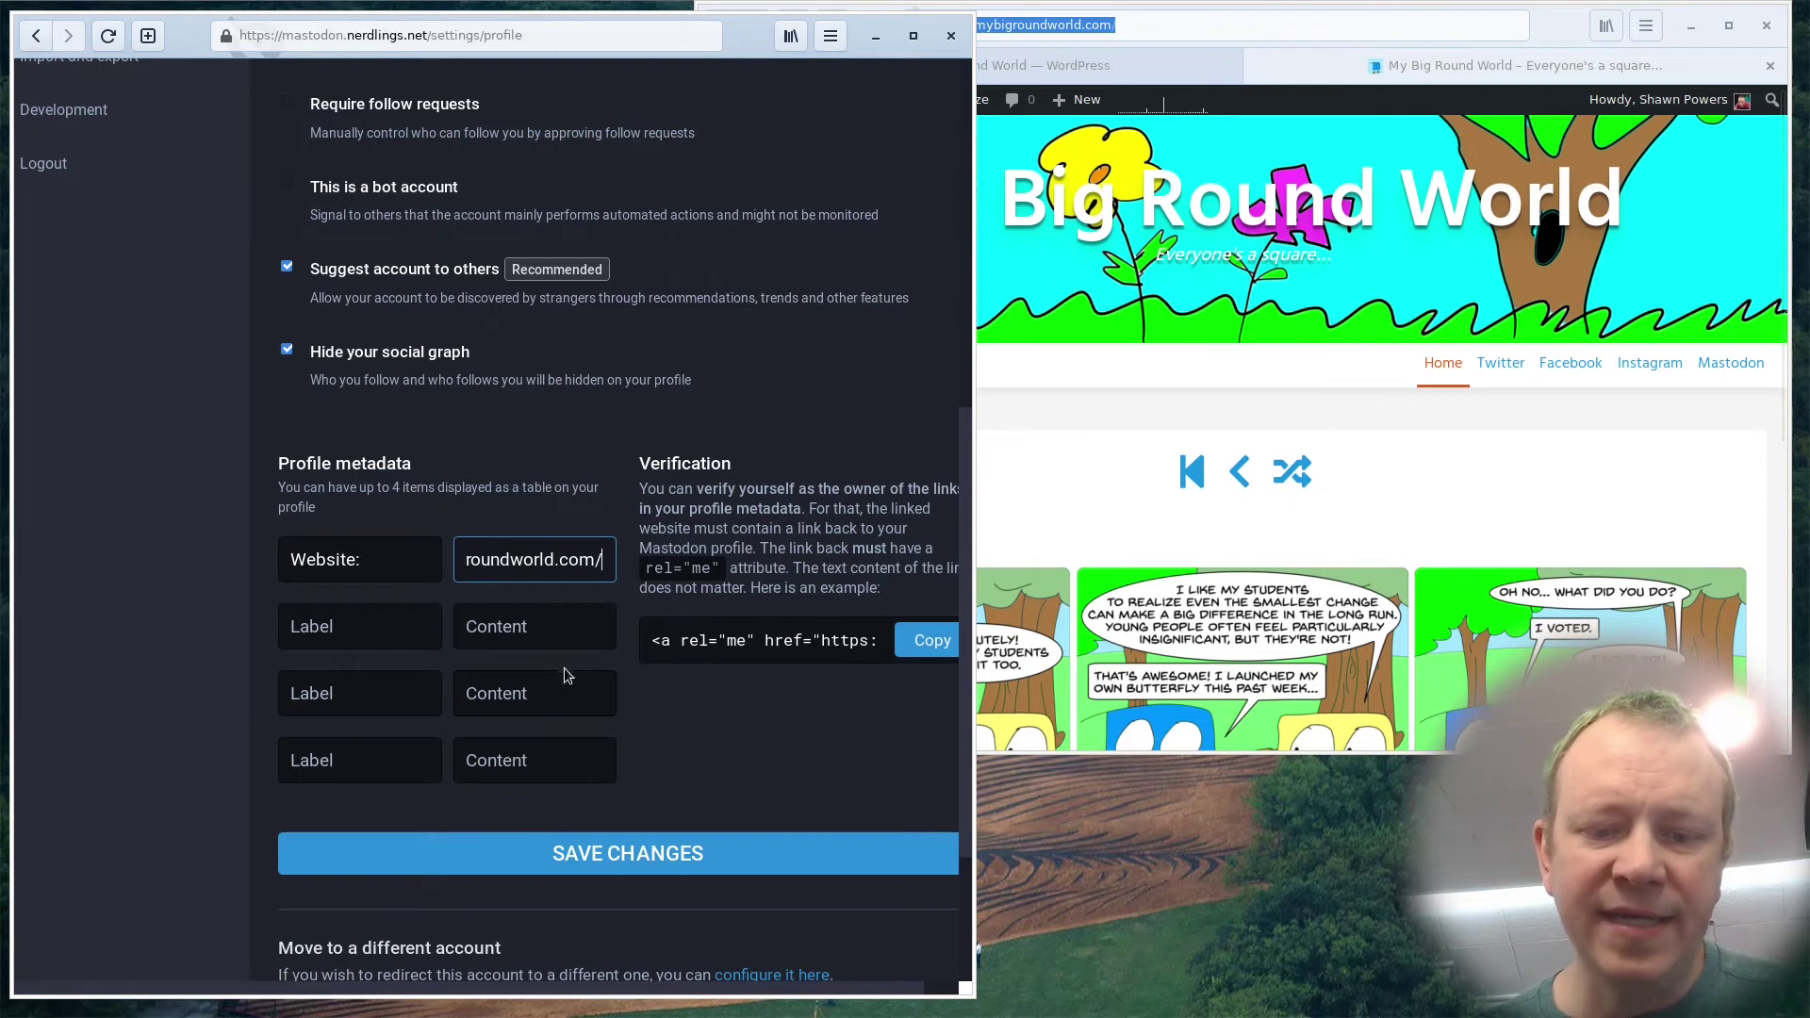
left_click(673, 848)
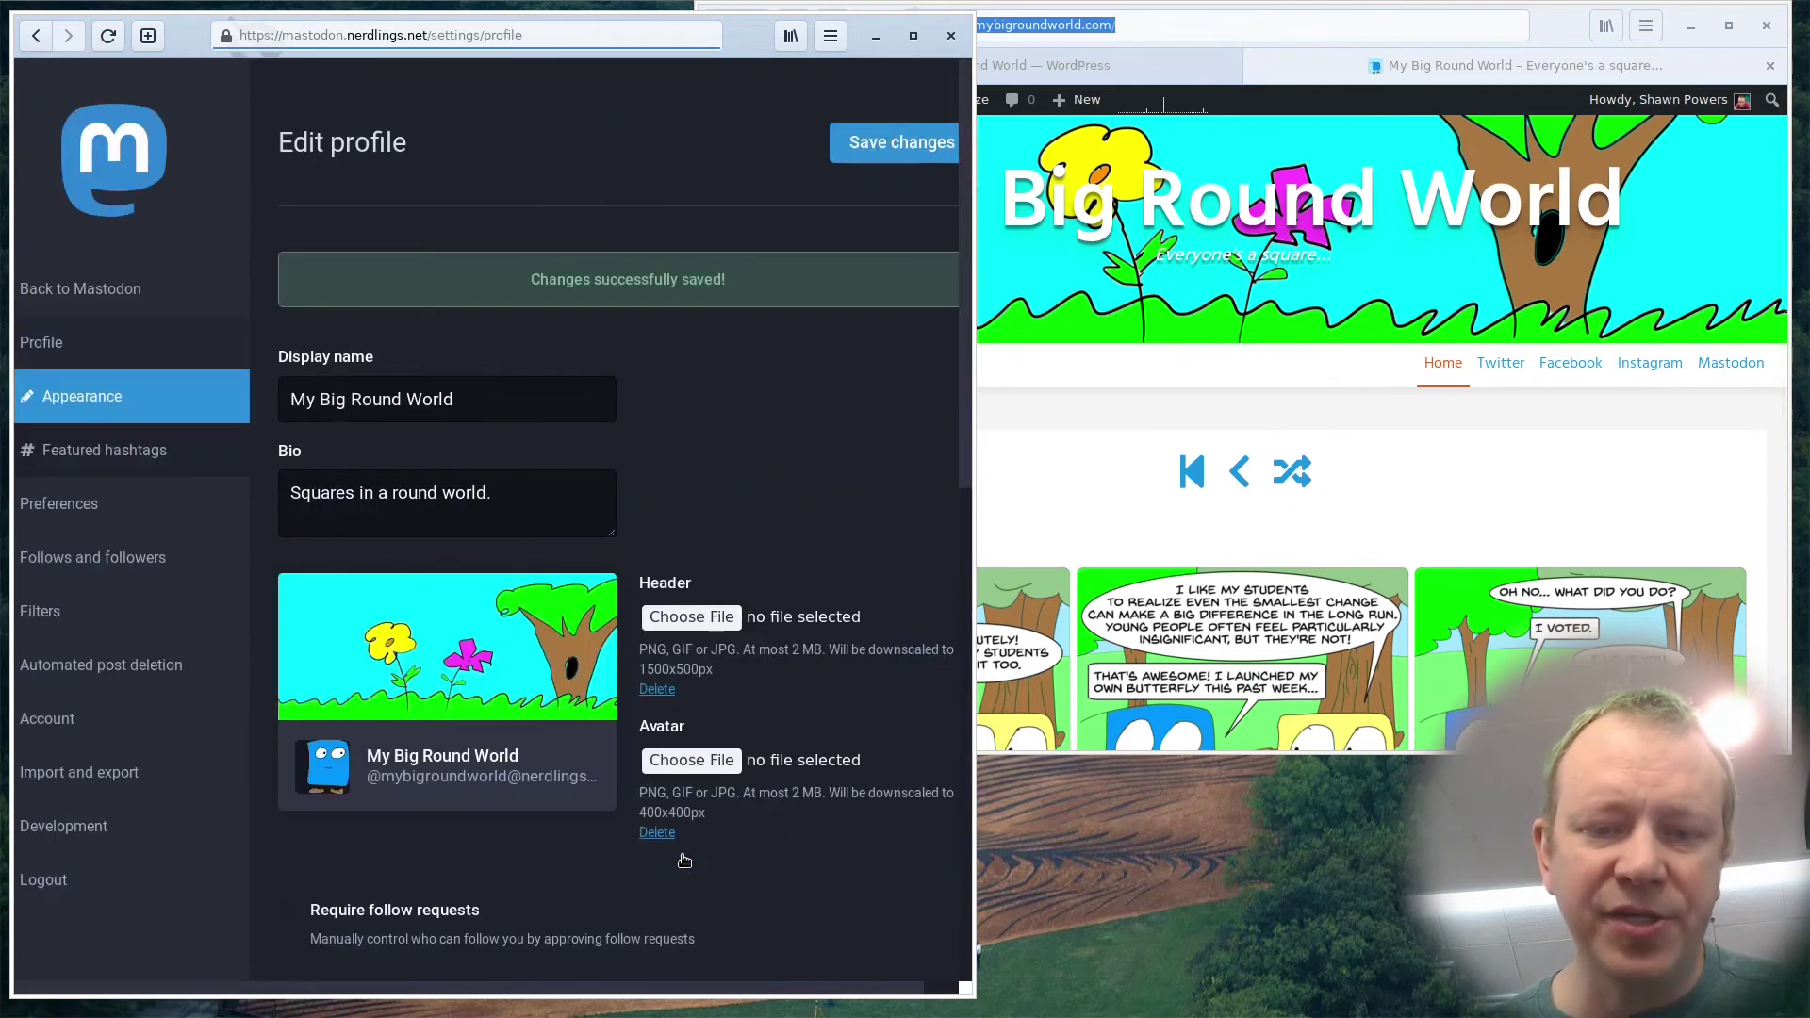
Go back to the public profile, where mybigroundworld.com shows a verification checkmark.
left_click(112, 298)
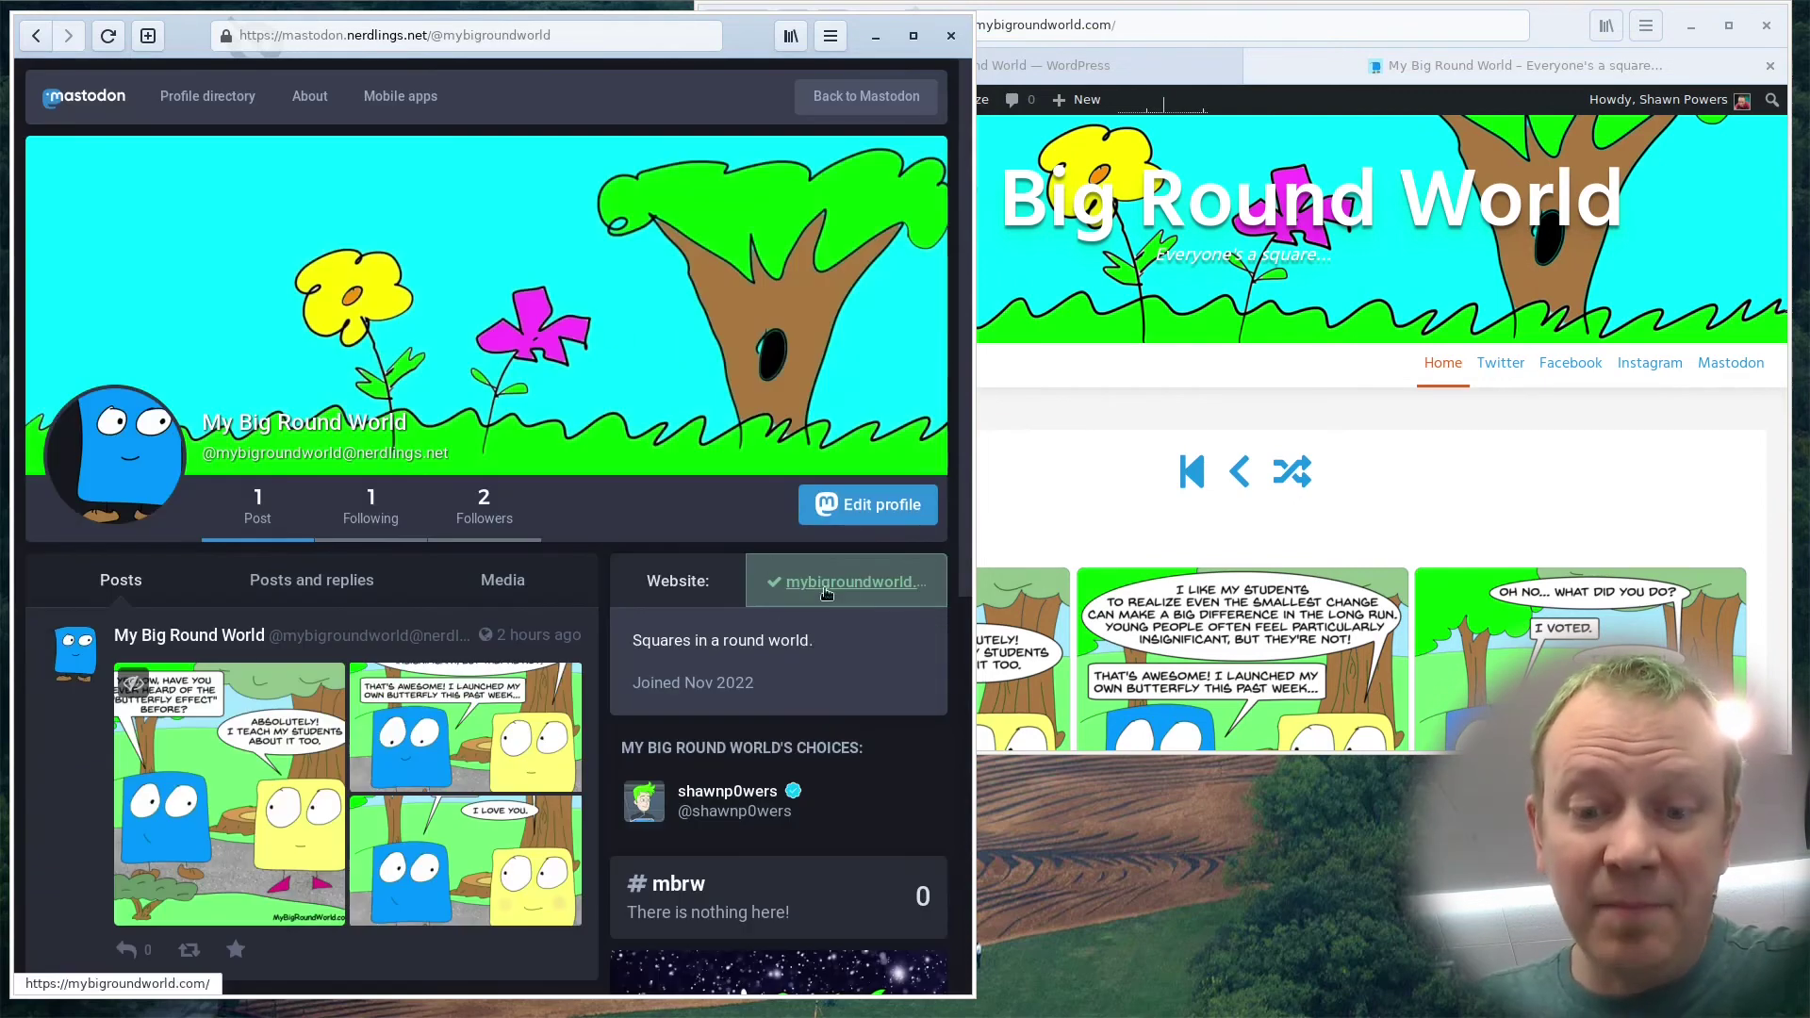